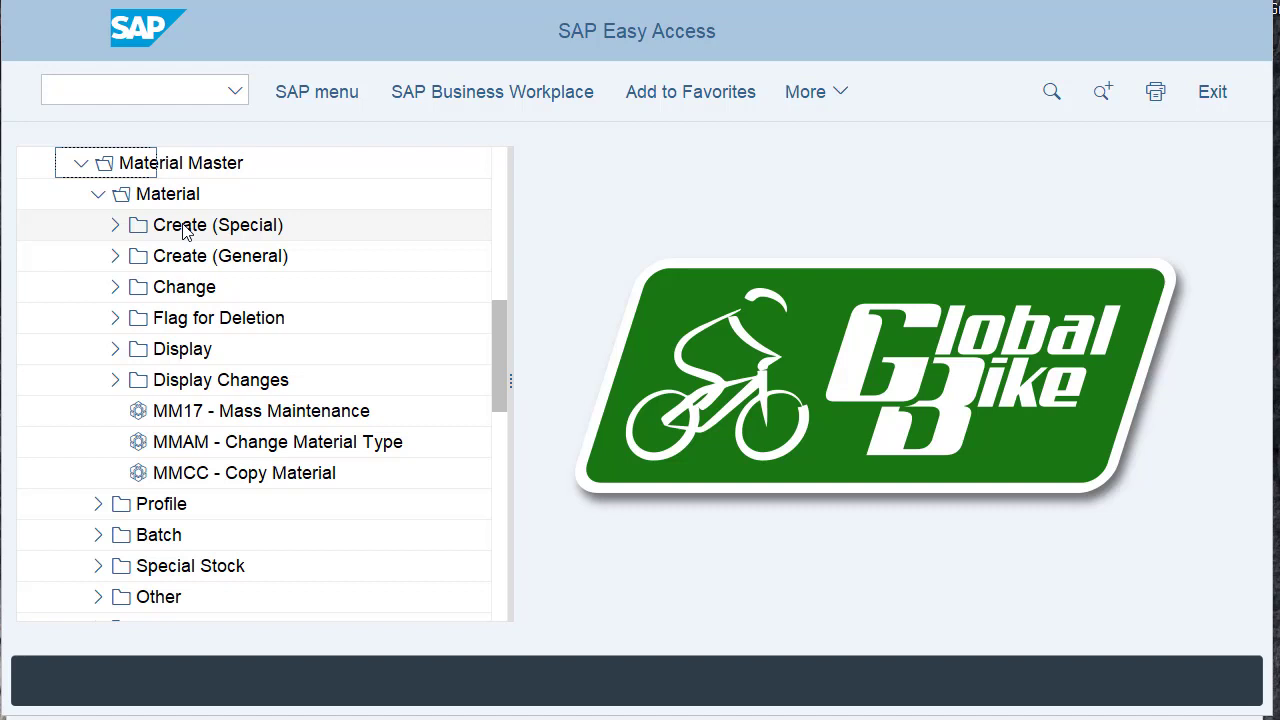
Start creating a trading goods material with transaction MMH1 and enter CHLK1998 as the material.
click(116, 227)
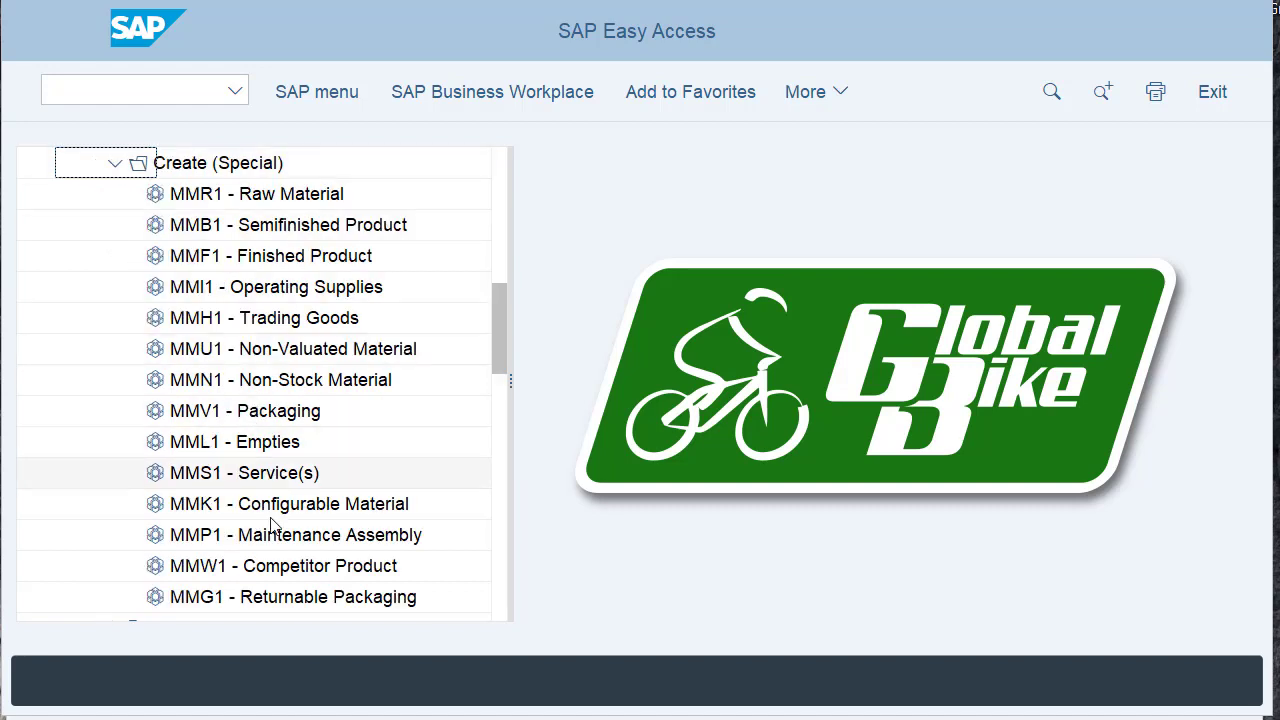
click(256, 323)
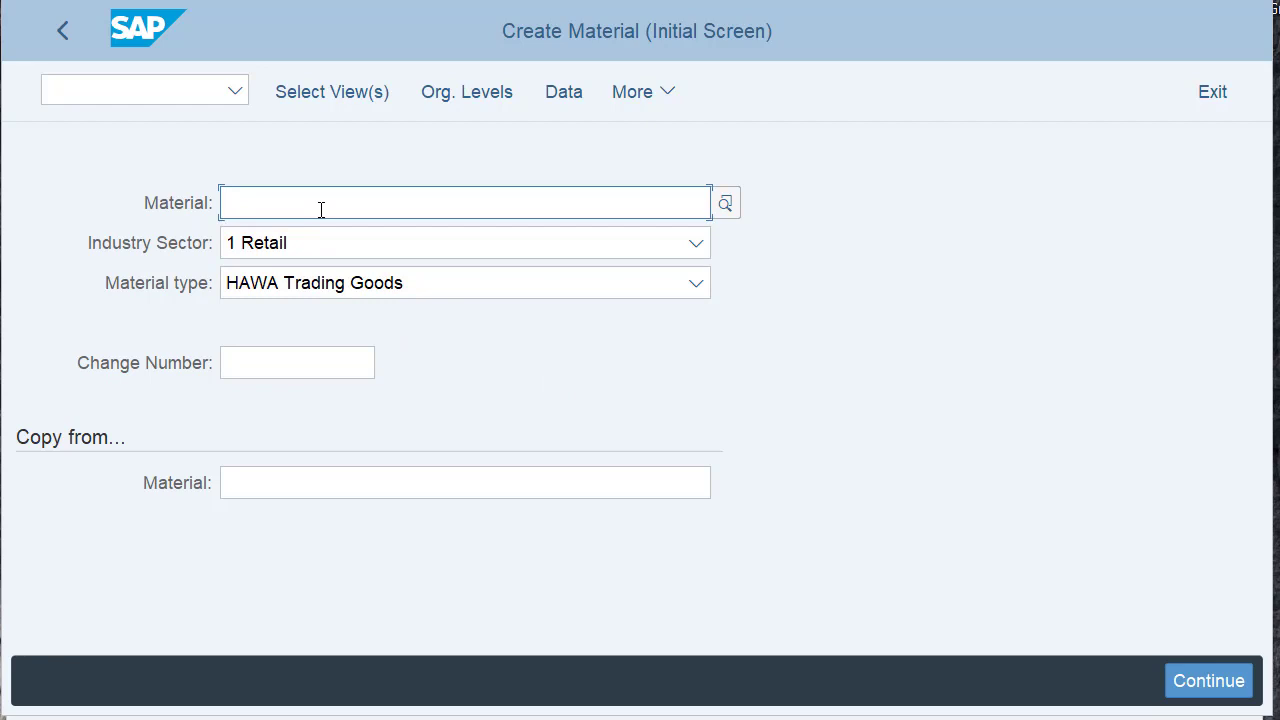
text(CHK)
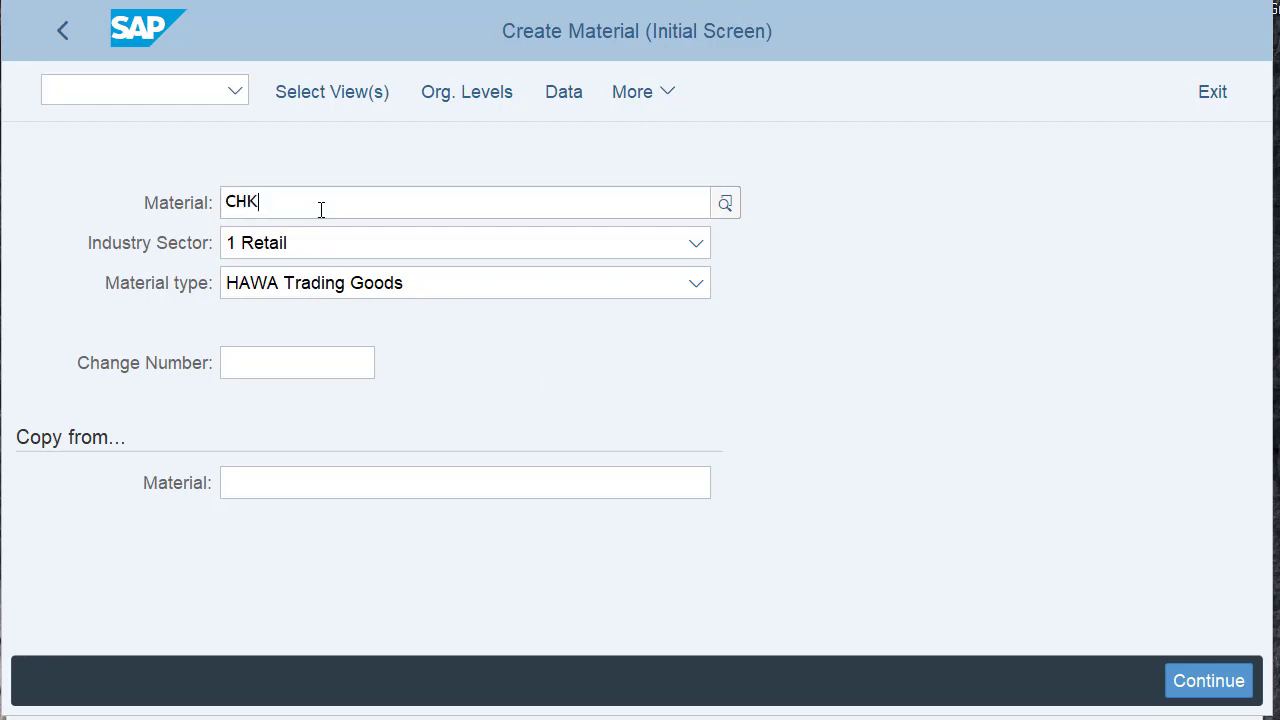
text(L)
key(BackSpace)
key(BackSpace)
text(LK19)
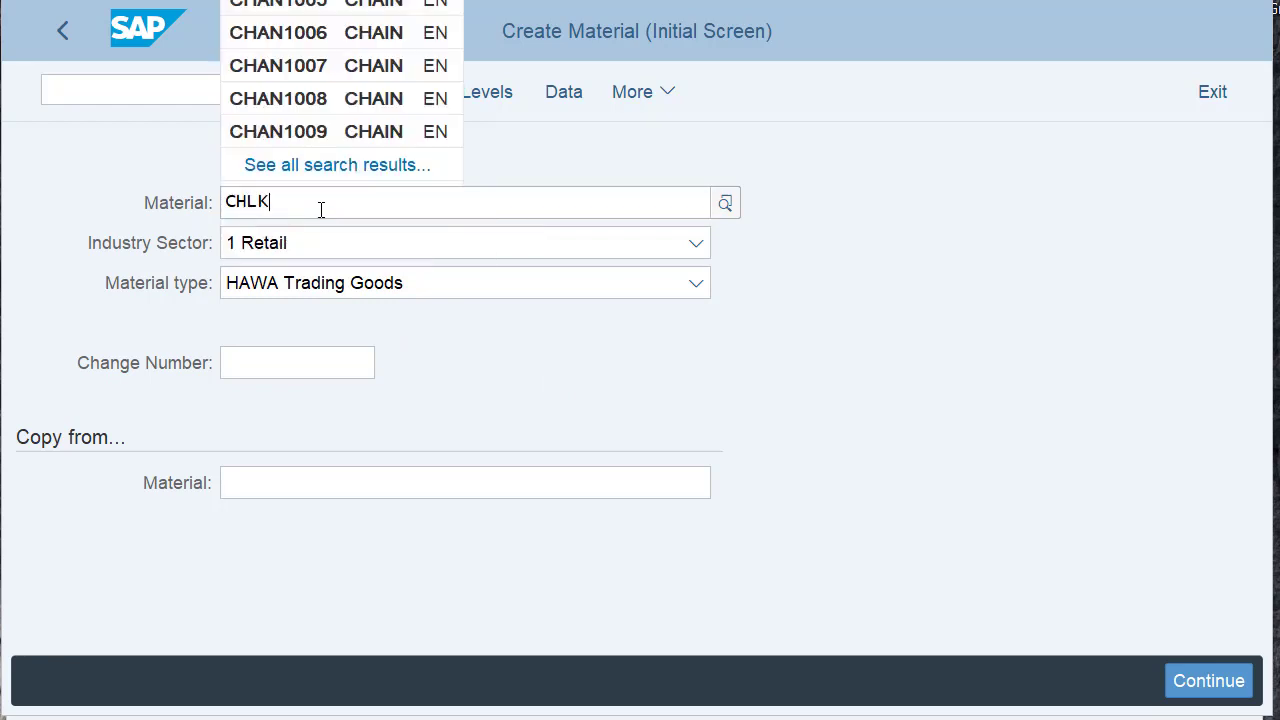
text(98)
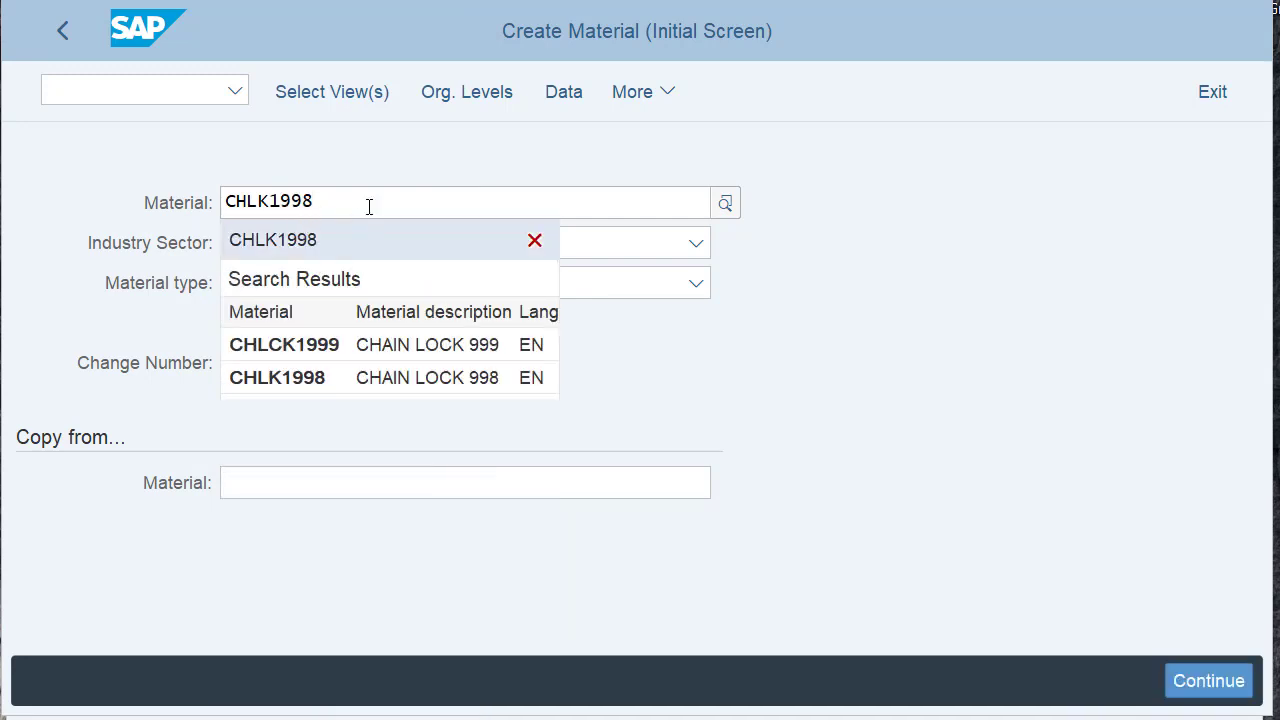
key(Tab)
Try to continue with CHKL1998 entered as the reference material to copy from.
click(353, 489)
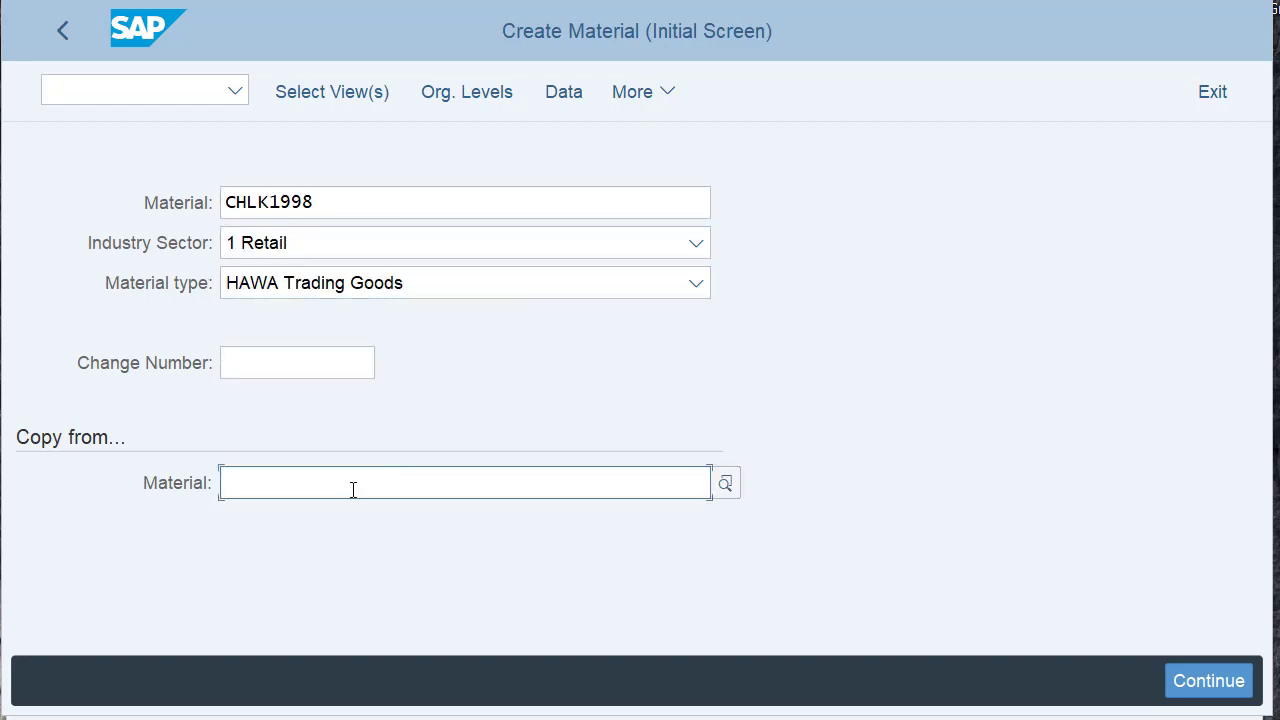
text(CH)
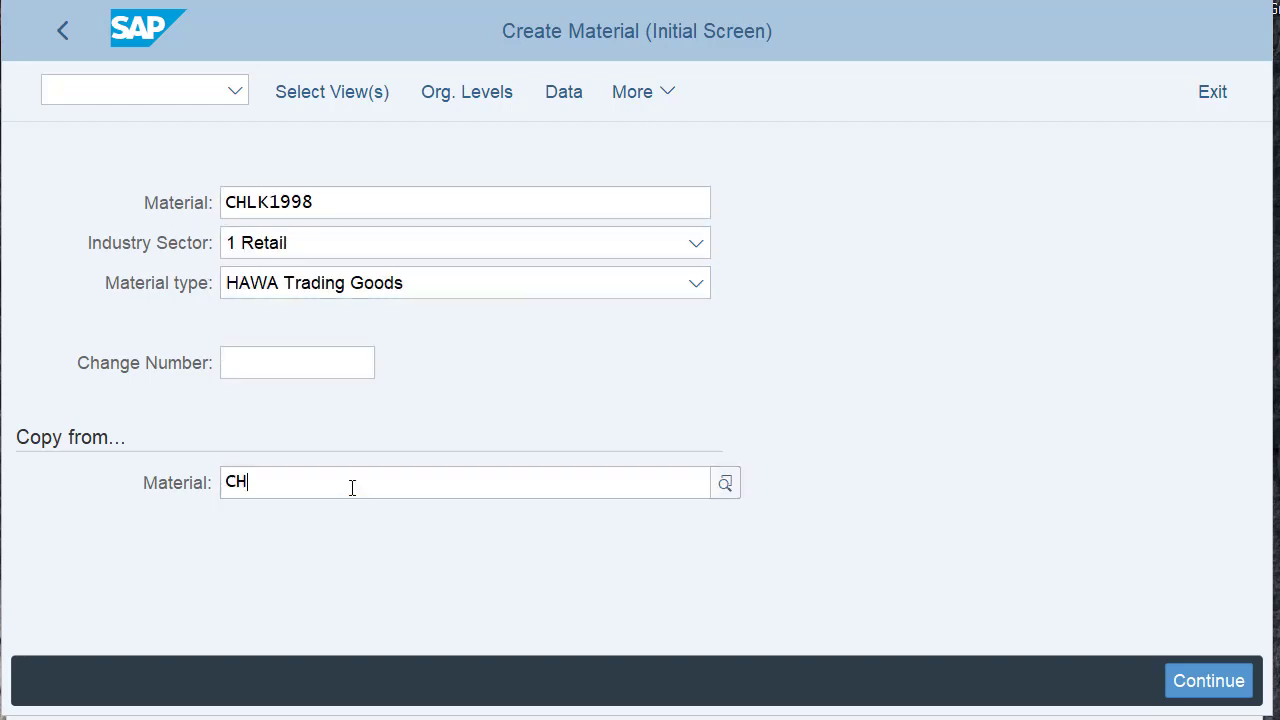
text(KL19989)
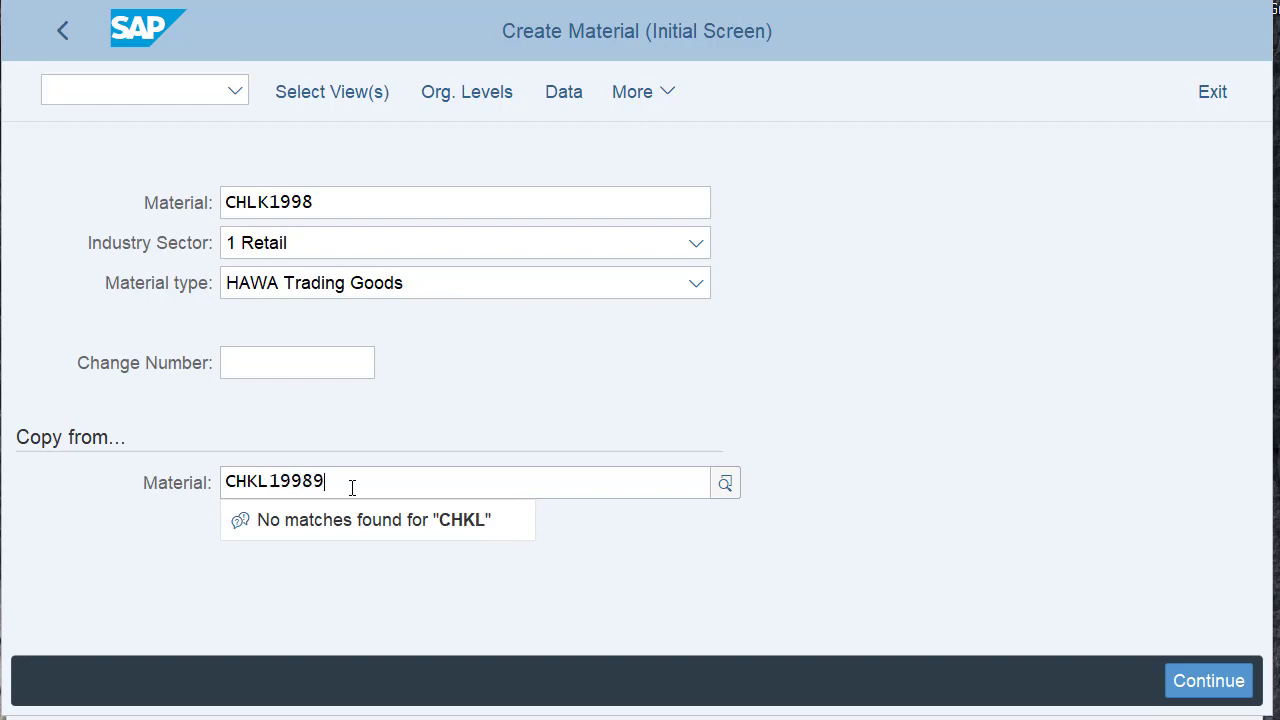
key(BackSpace)
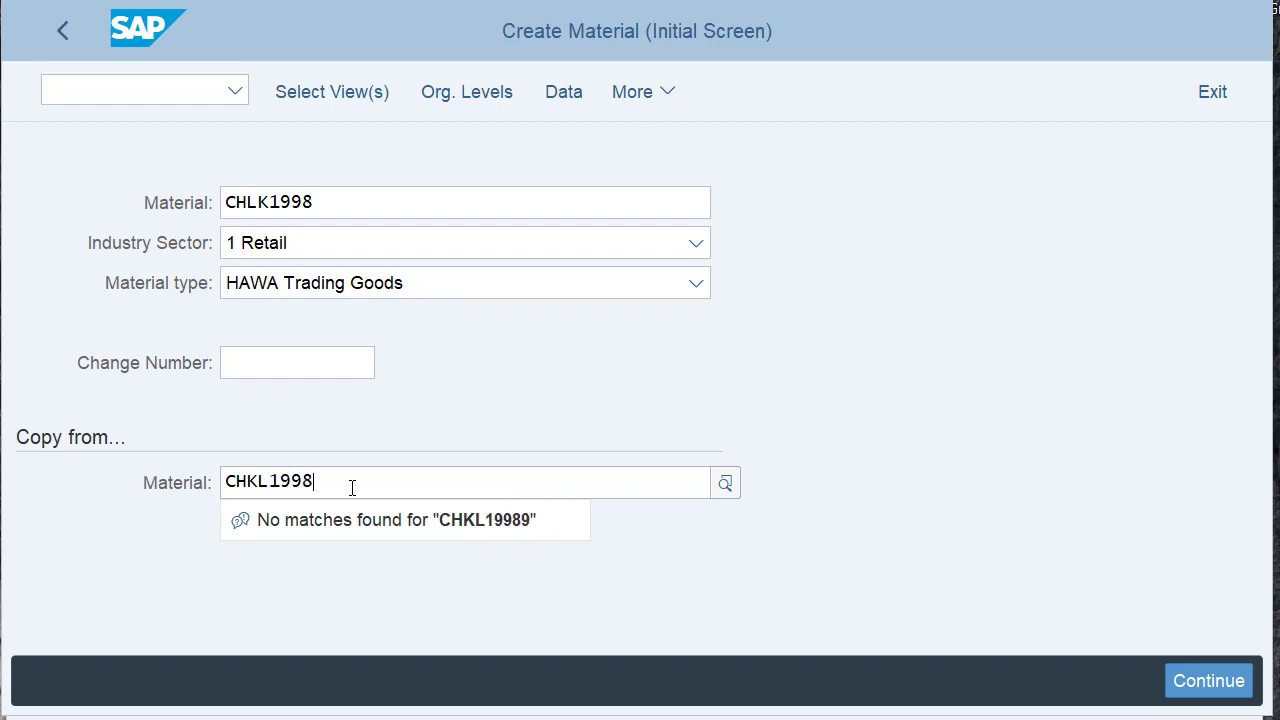
key(Escape)
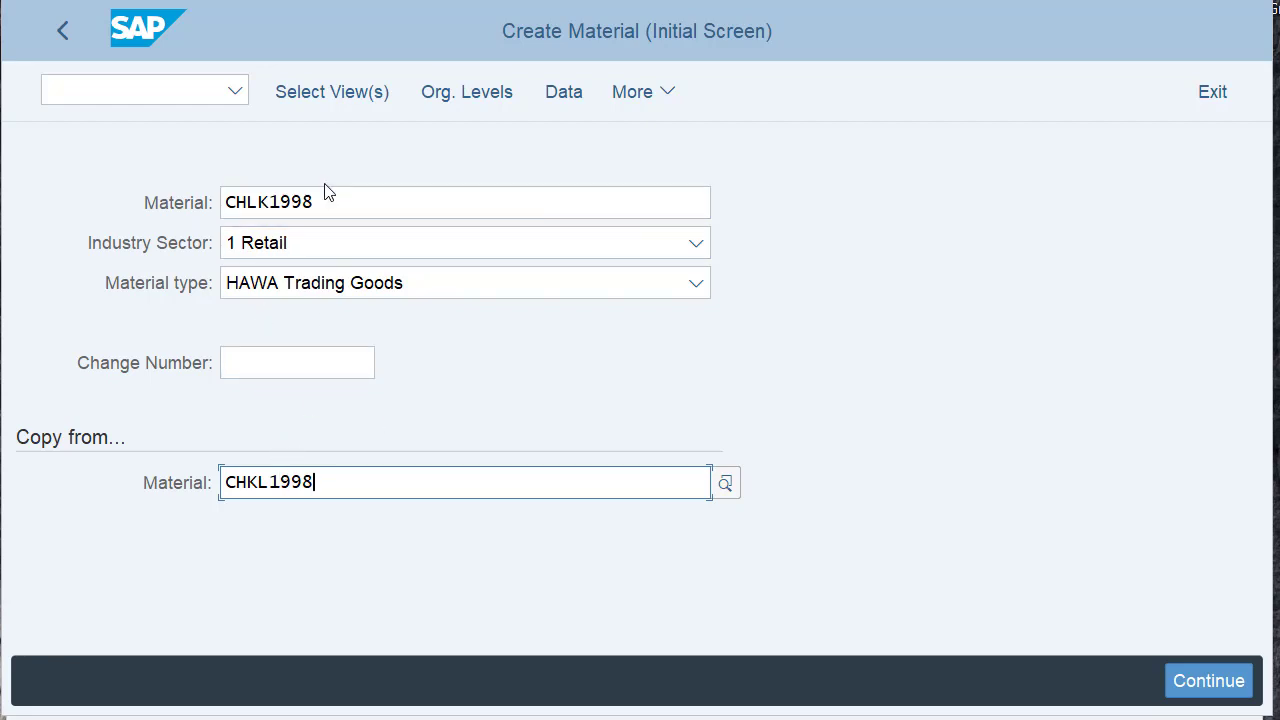
click(1206, 688)
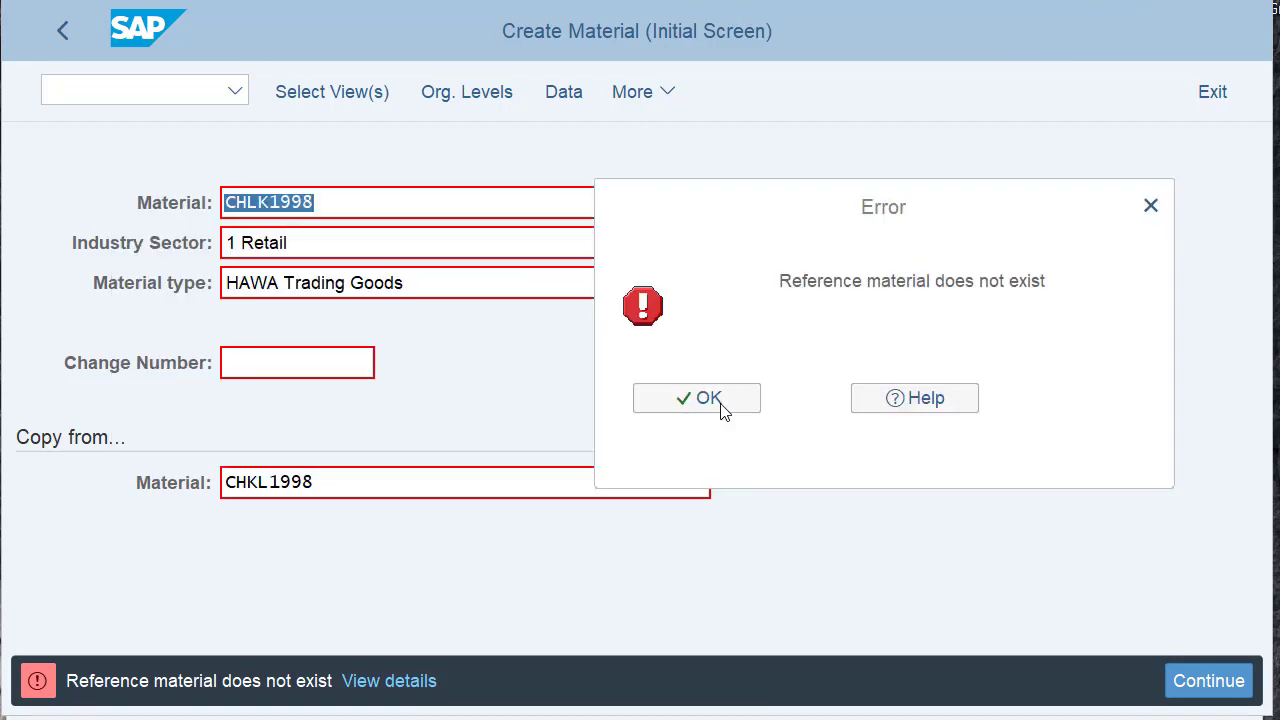
click(723, 403)
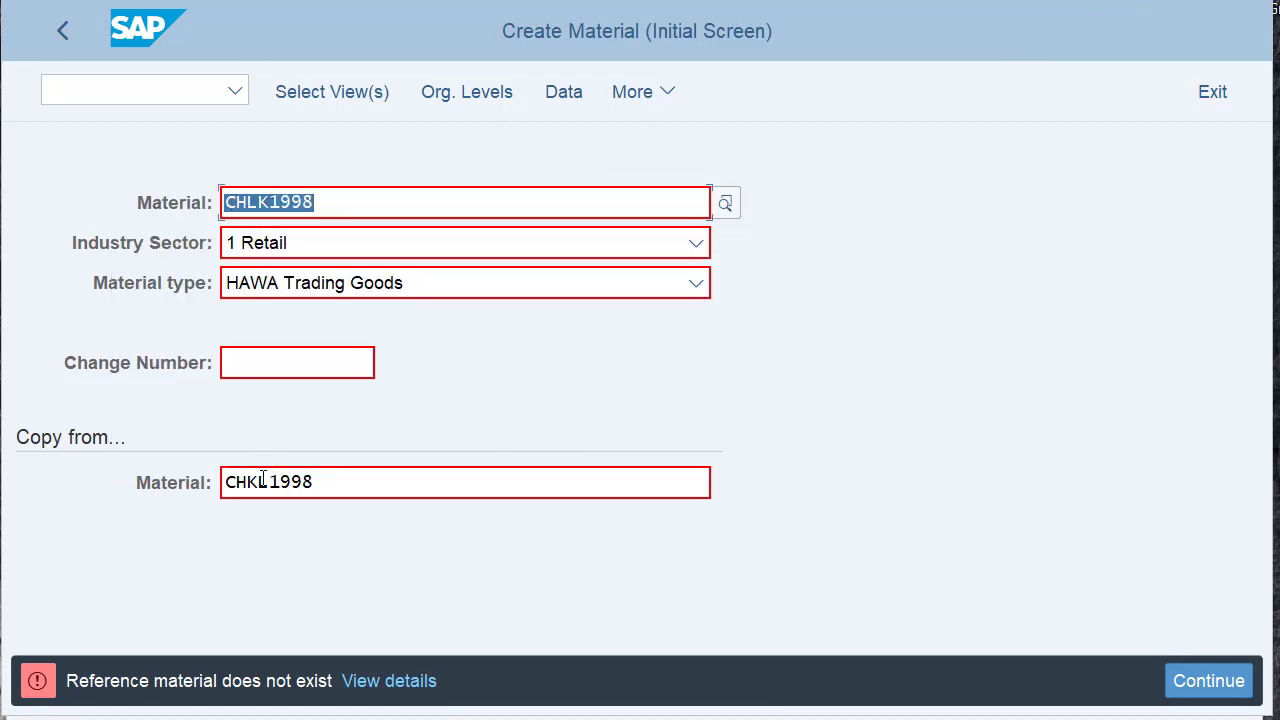
Correct the reference material to CHLK1998 and continue to the view selection.
drag(258, 482, 269, 482)
key(Left)
key(BackSpace)
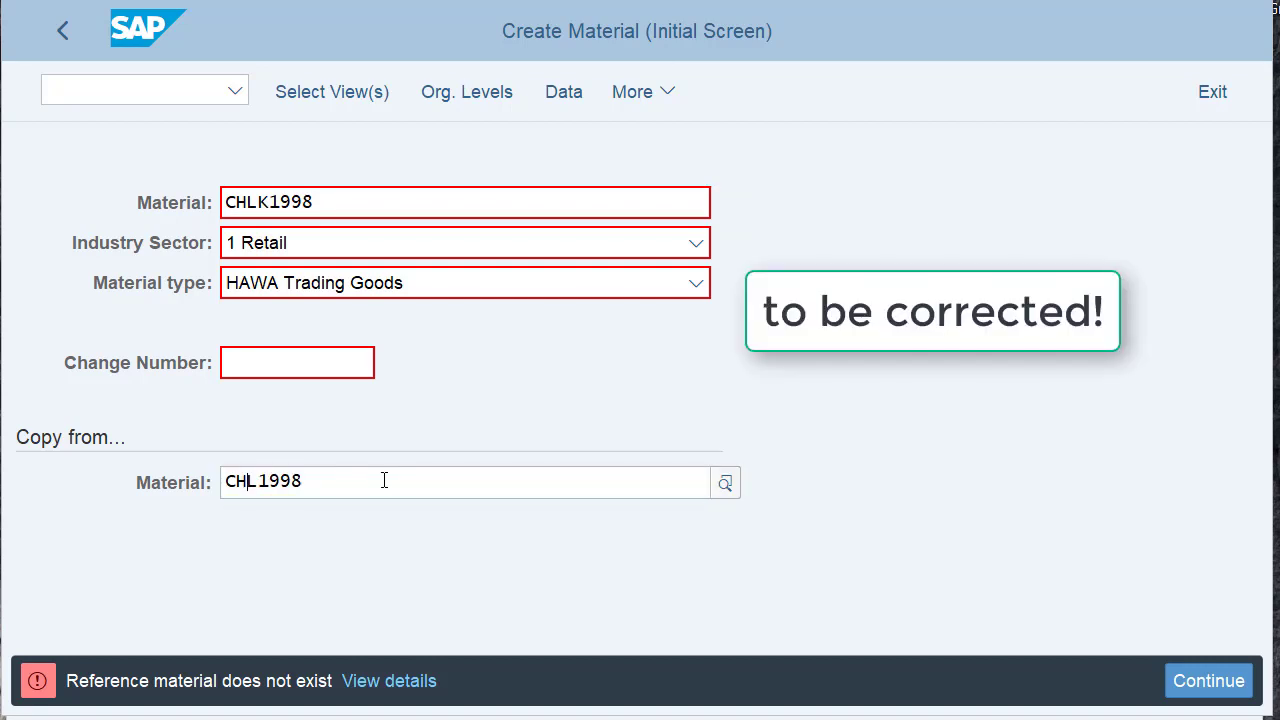
key(Right)
text(K)
click(442, 472)
click(472, 391)
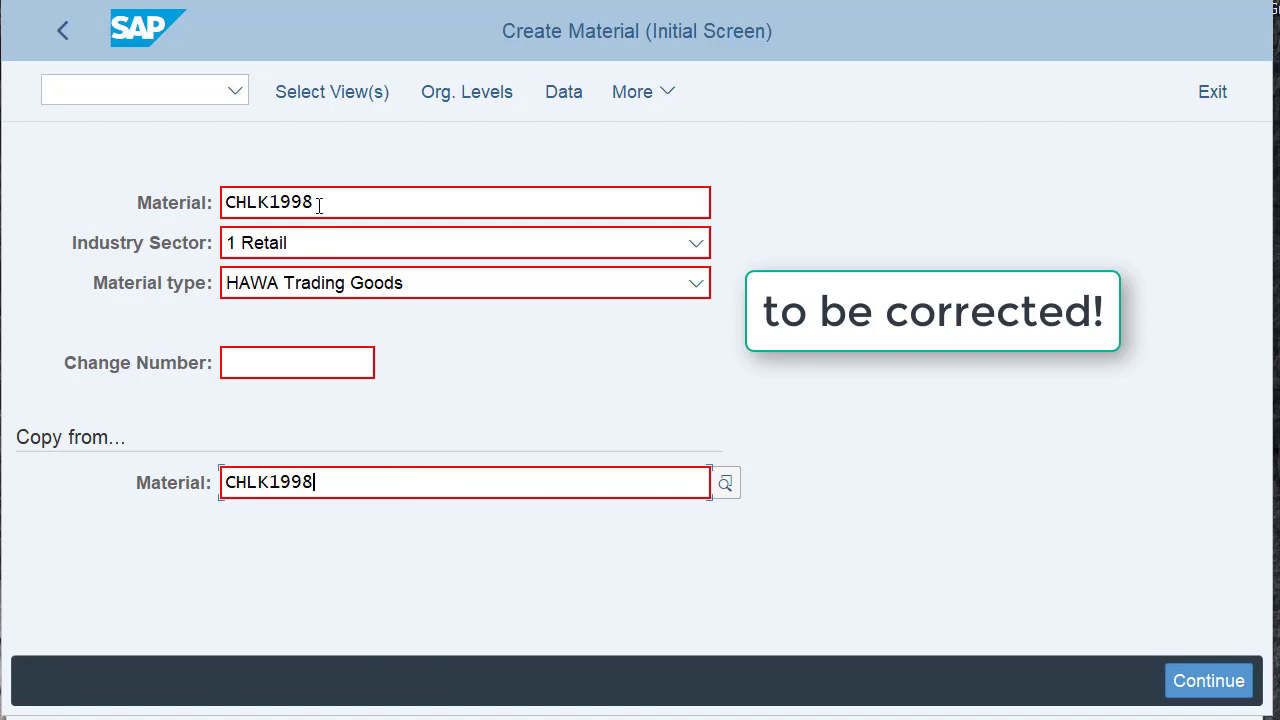
click(1205, 688)
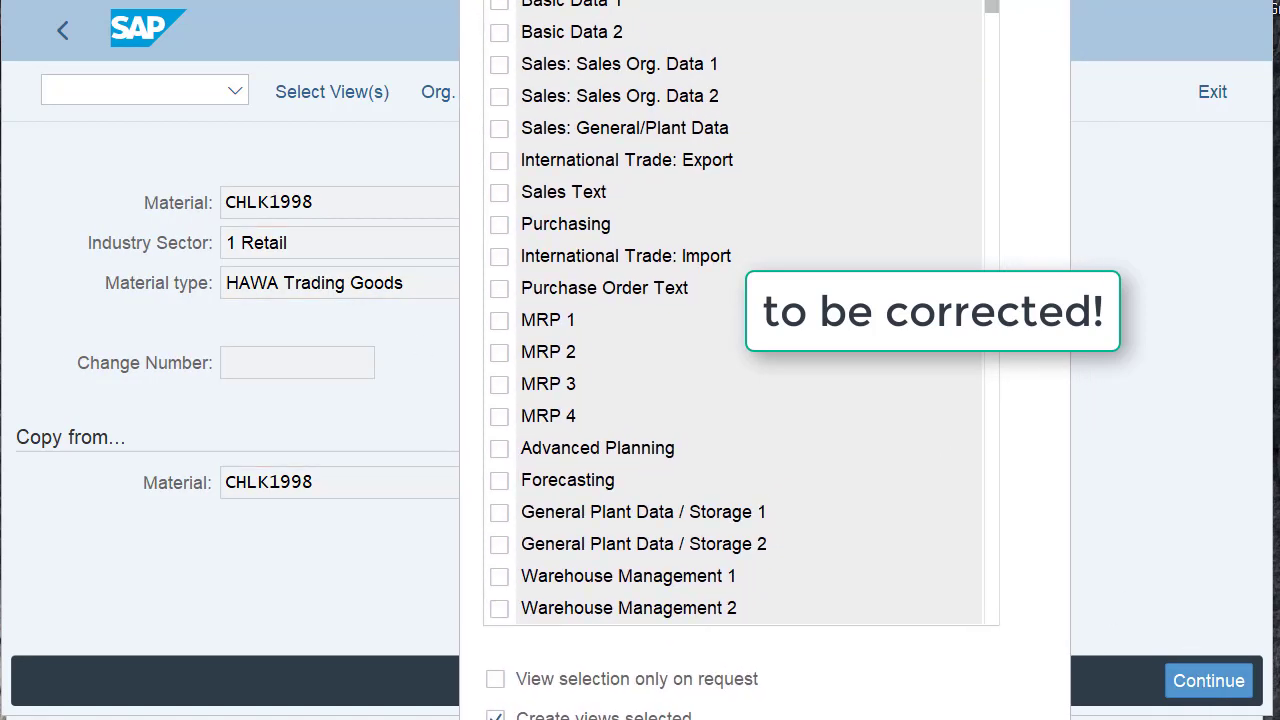
Select the views Sales: Sales Org. Data 1, Sales Org. Data 2 and General/Plant Data, and confirm the selection.
click(440, 128)
click(439, 159)
click(439, 191)
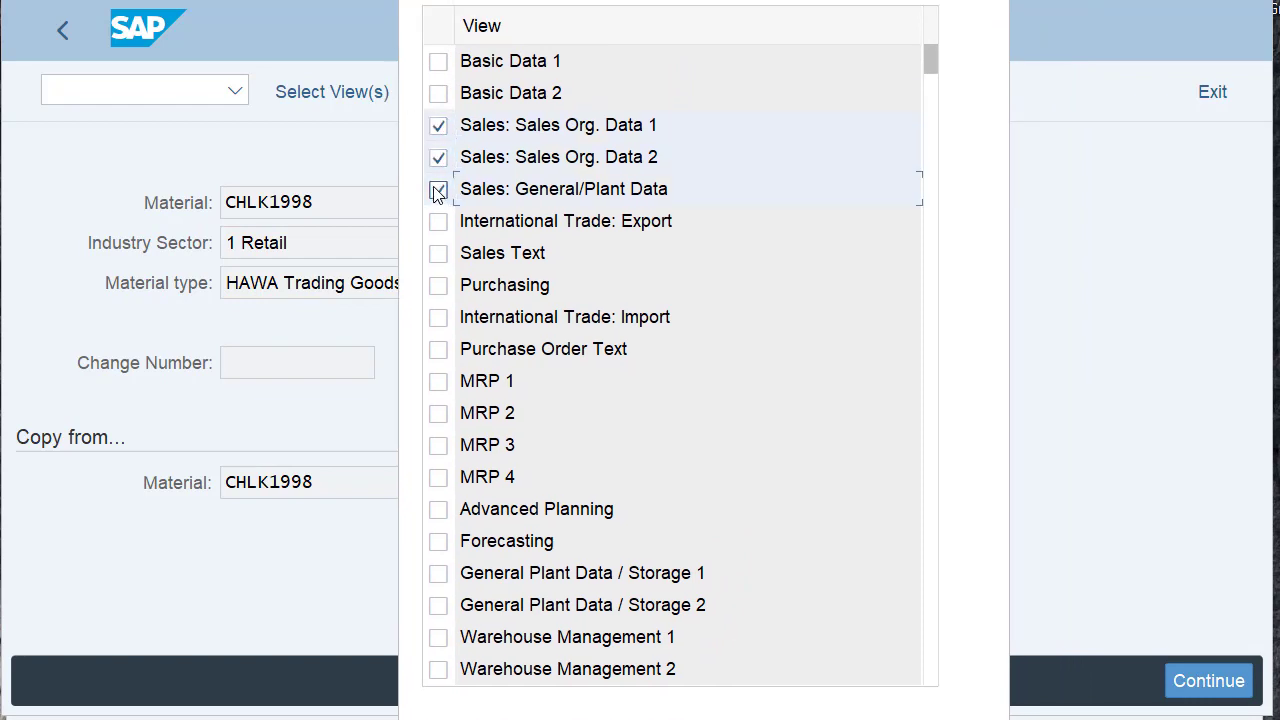
scroll(525, 93, down, 2)
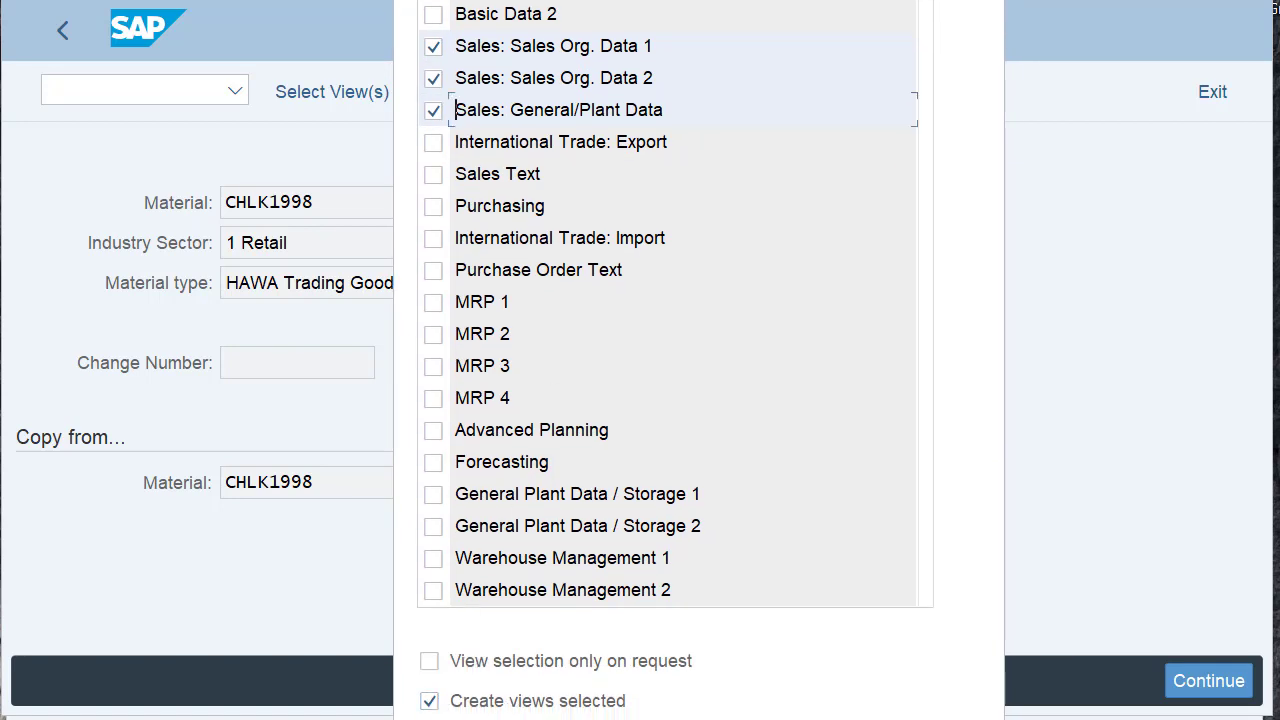
key(Return)
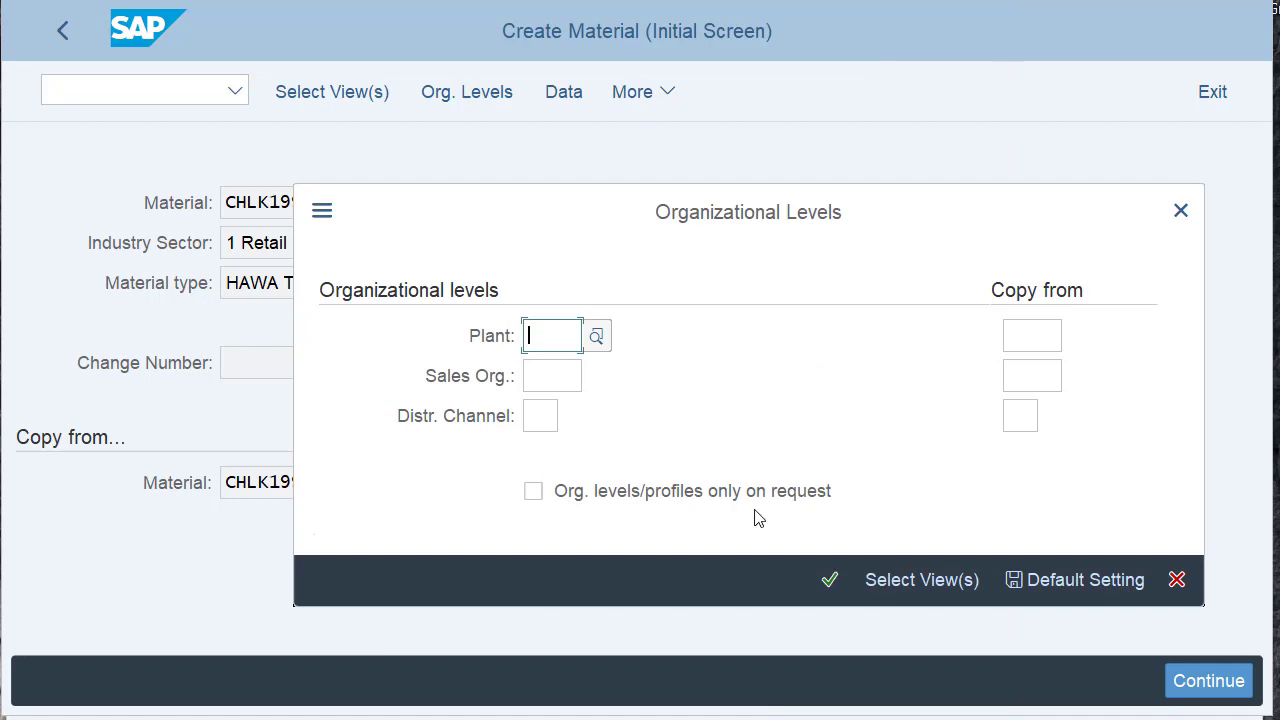
Set the organizational levels to copy from to plant MI00, sales organization UE00 and distribution channel WH.
drag(629, 234, 537, 177)
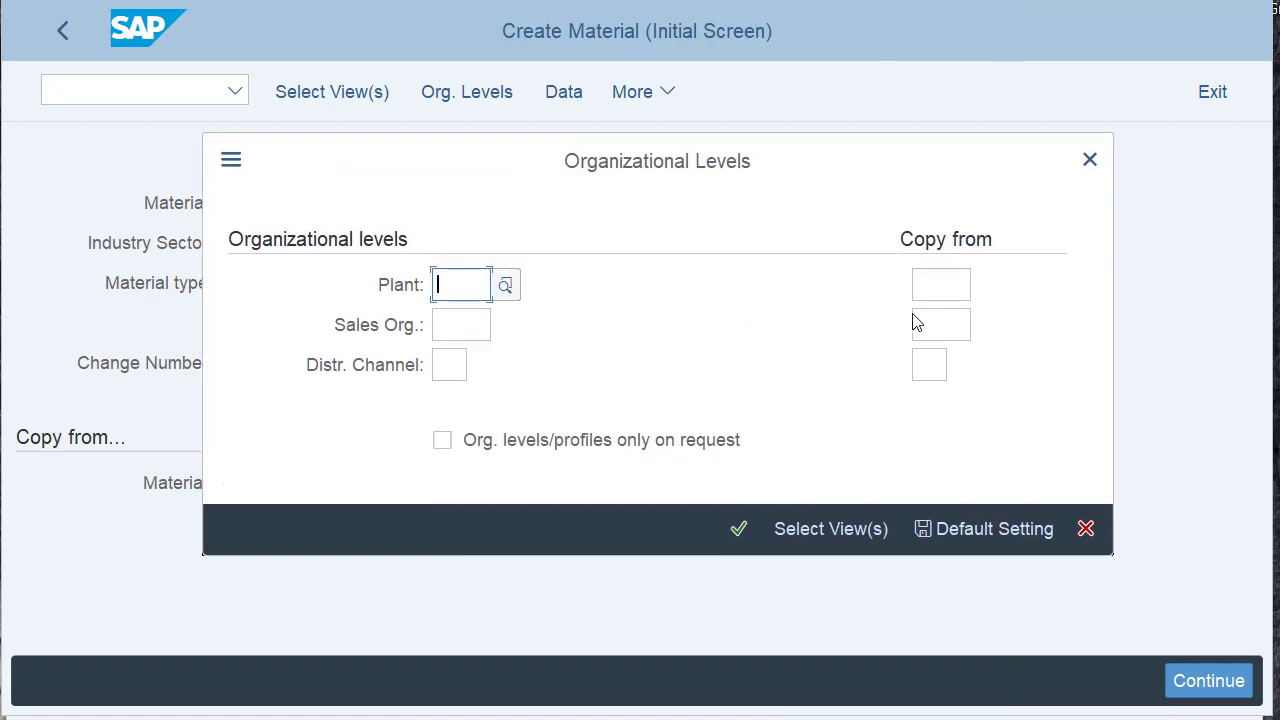
click(925, 288)
text(MI)
key(BackSpace)
key(BackSpace)
text(MI00)
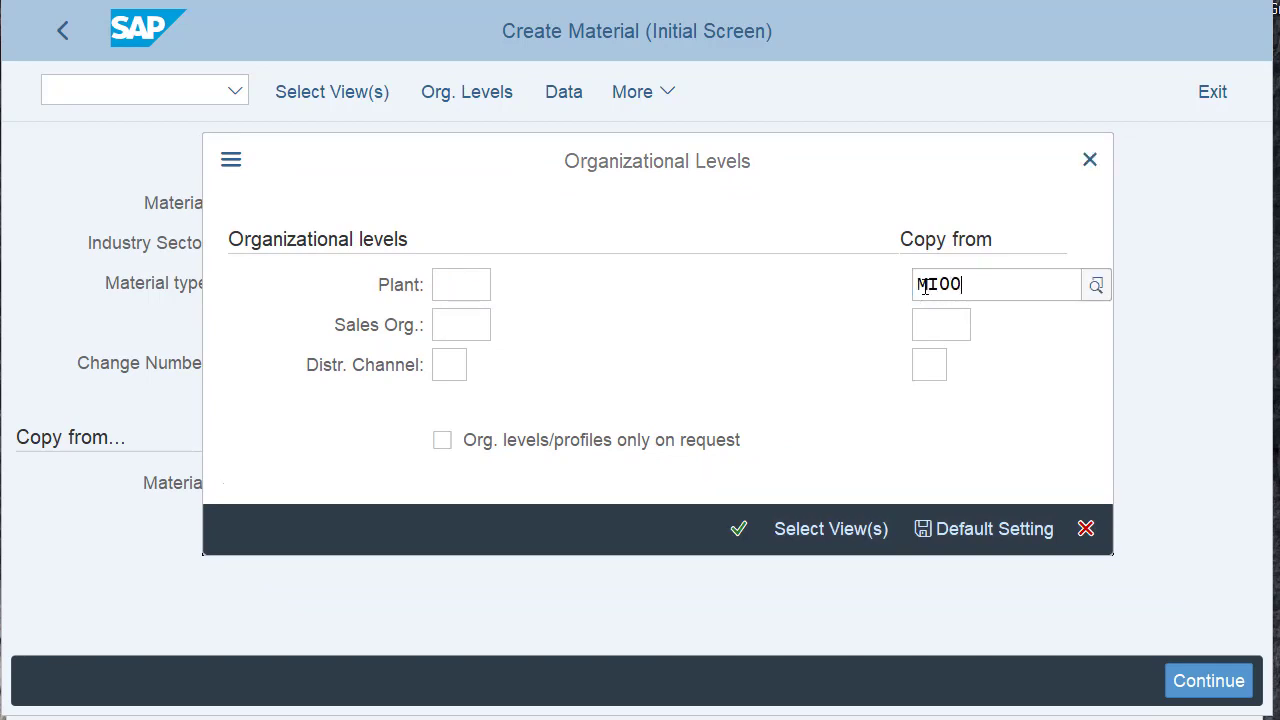
key(Return)
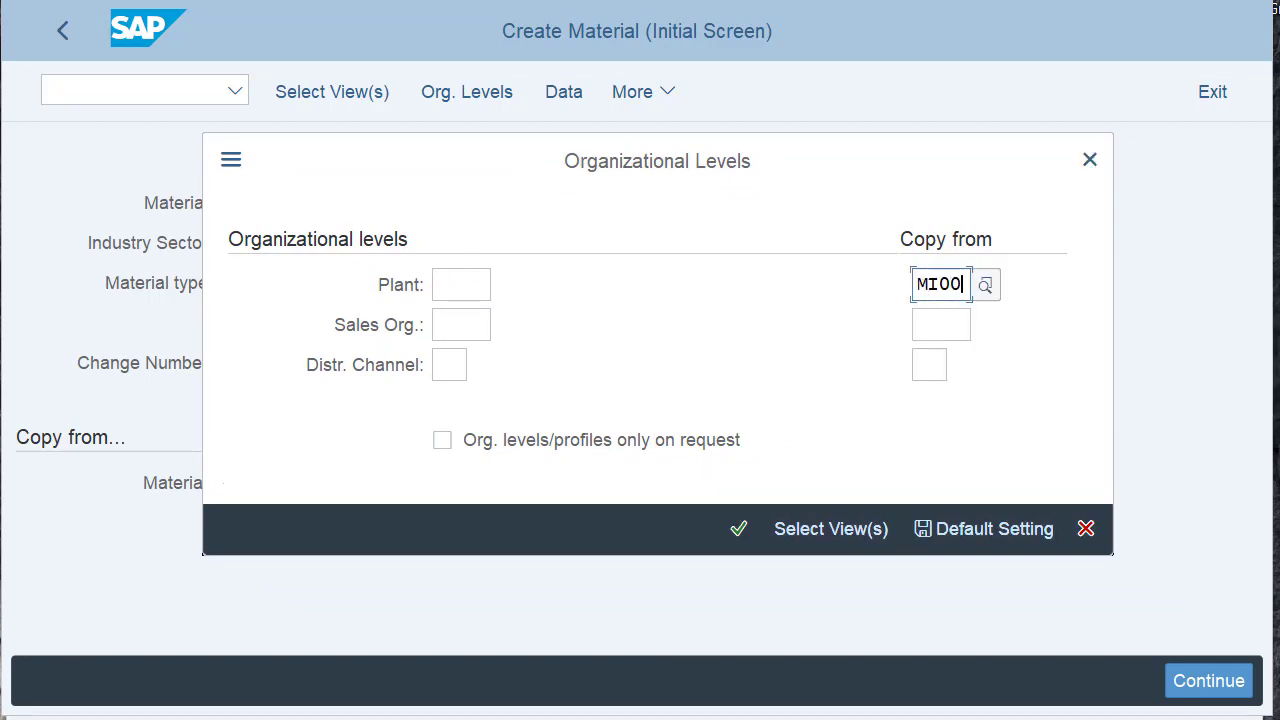
click(946, 327)
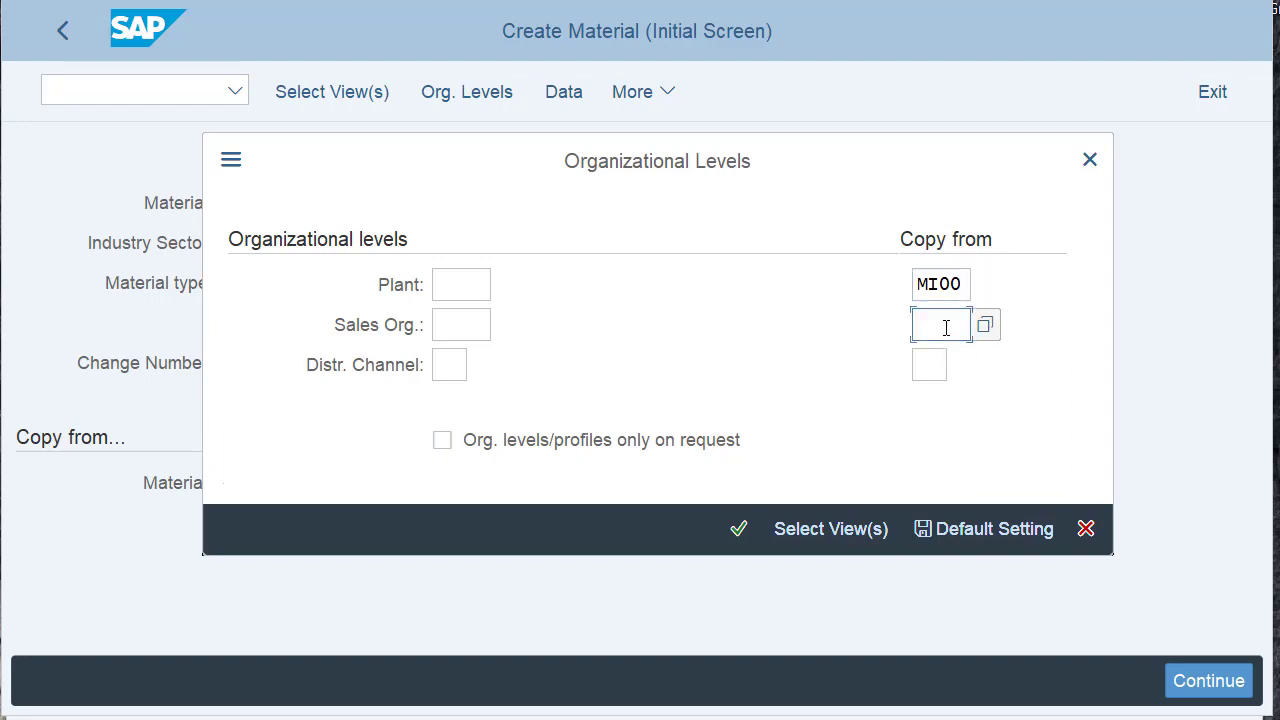
text(UE00)
click(929, 364)
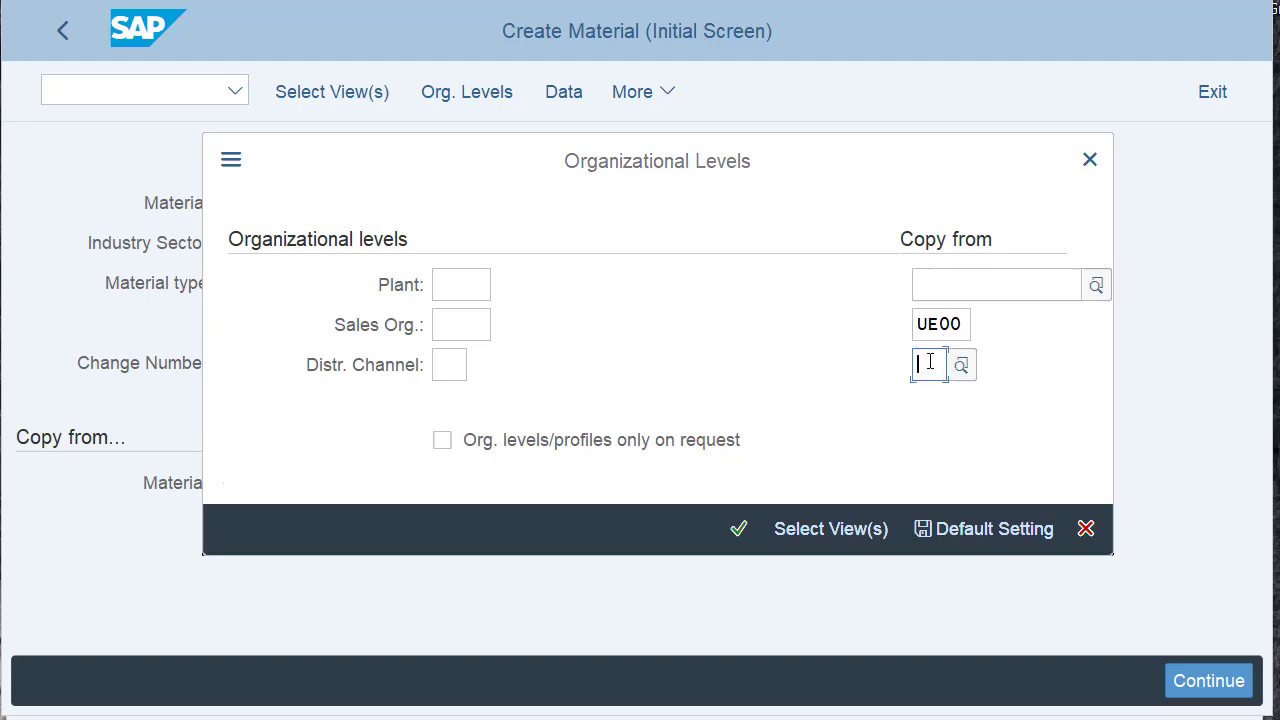
text(WH)
key(Escape)
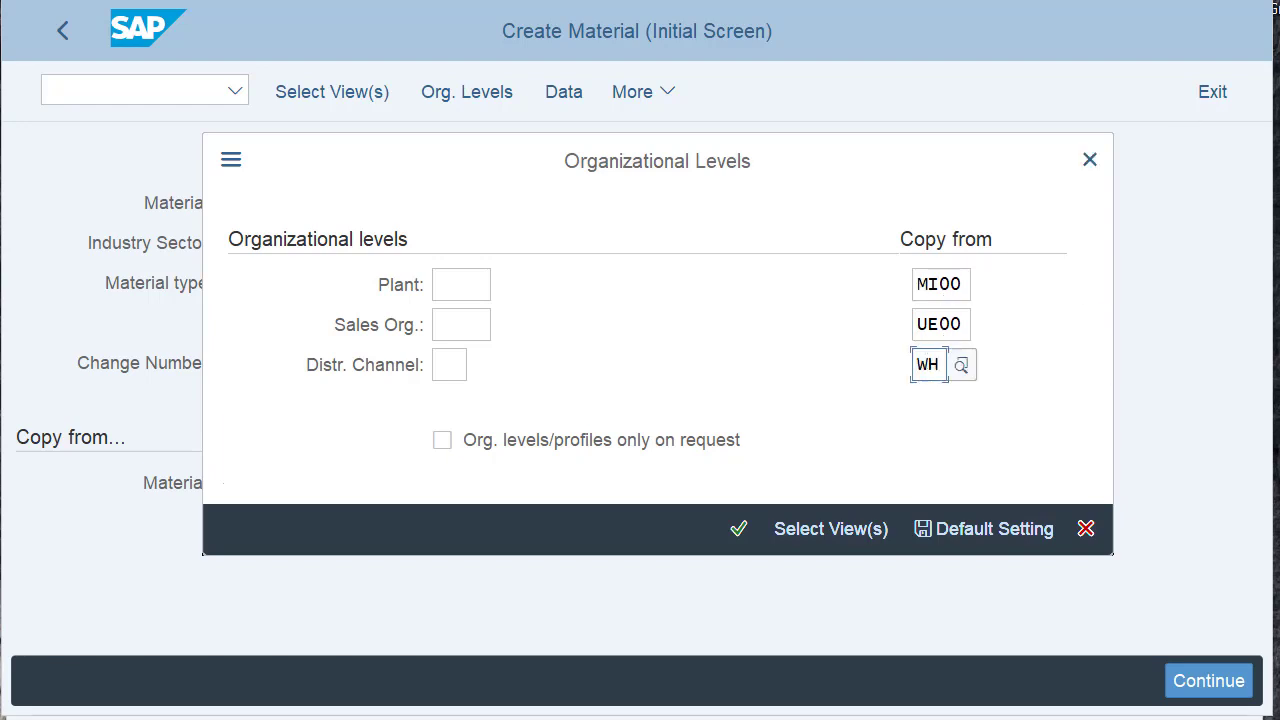
Set the new organizational levels to plant SD00, sales organization UW00 and distribution channel WH, and confirm extending the material.
click(437, 286)
text(SD00)
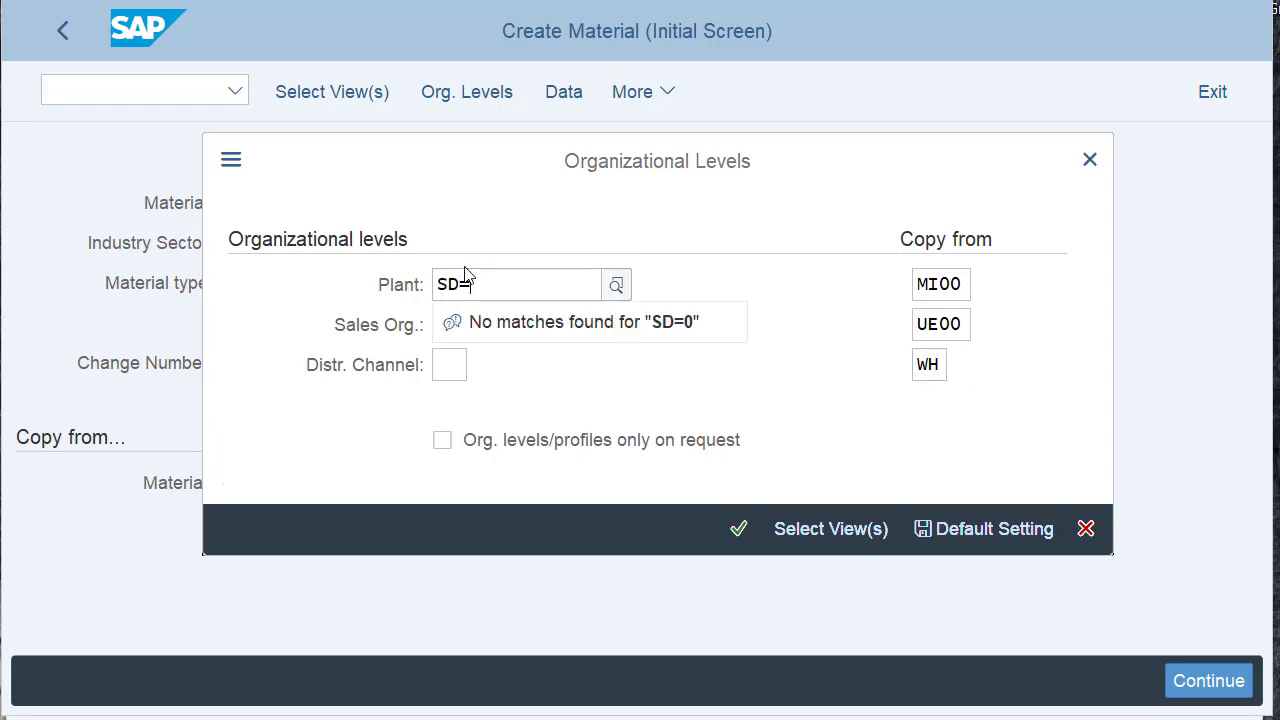
click(436, 321)
click(451, 321)
text(UW00)
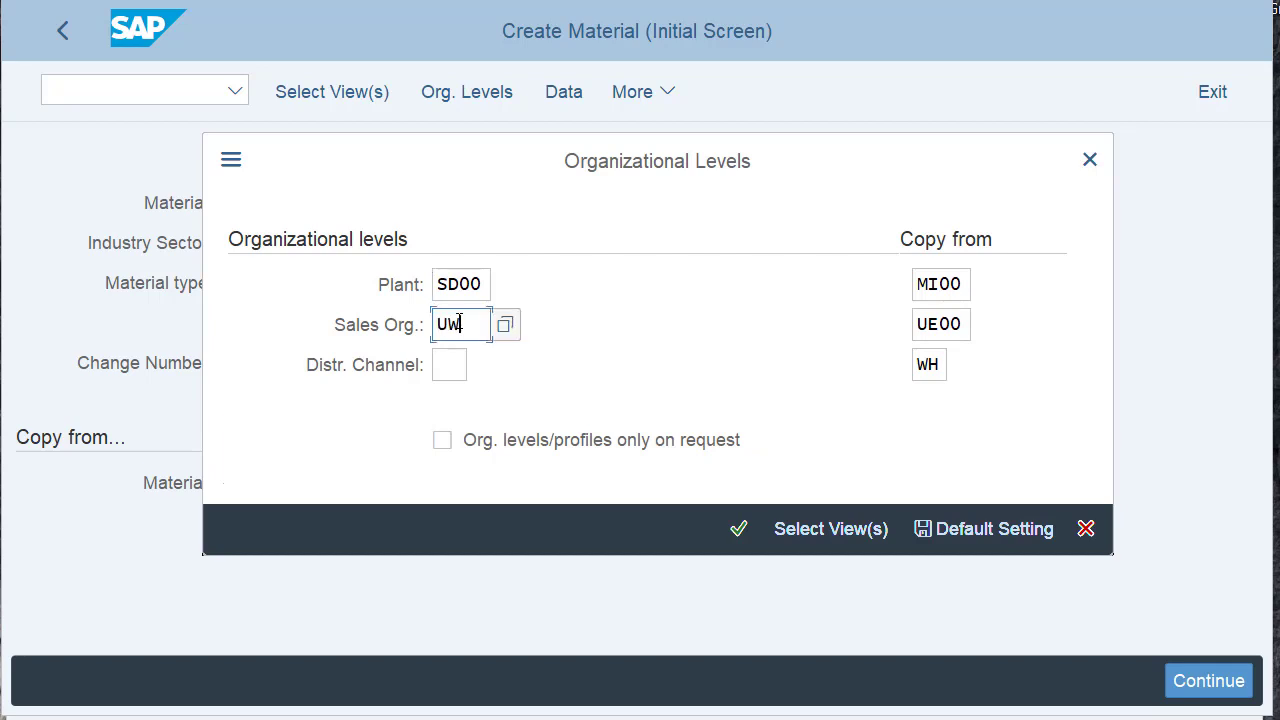
click(449, 360)
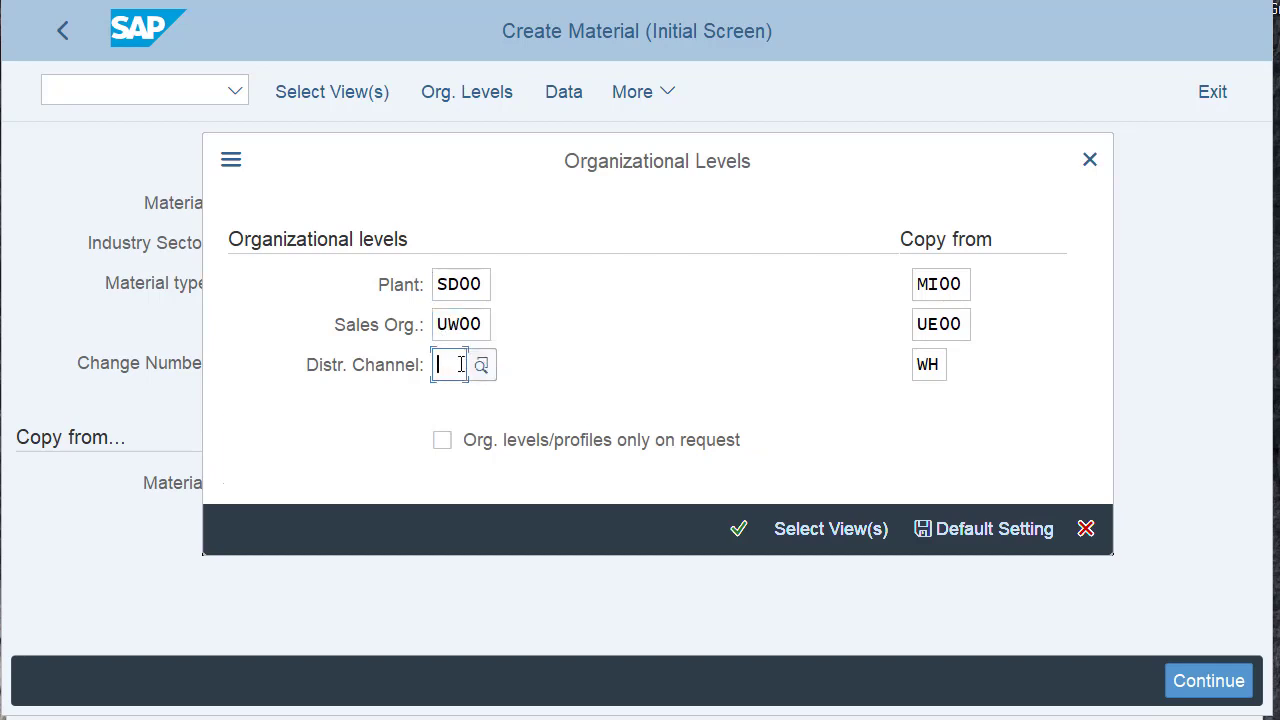
text(WH)
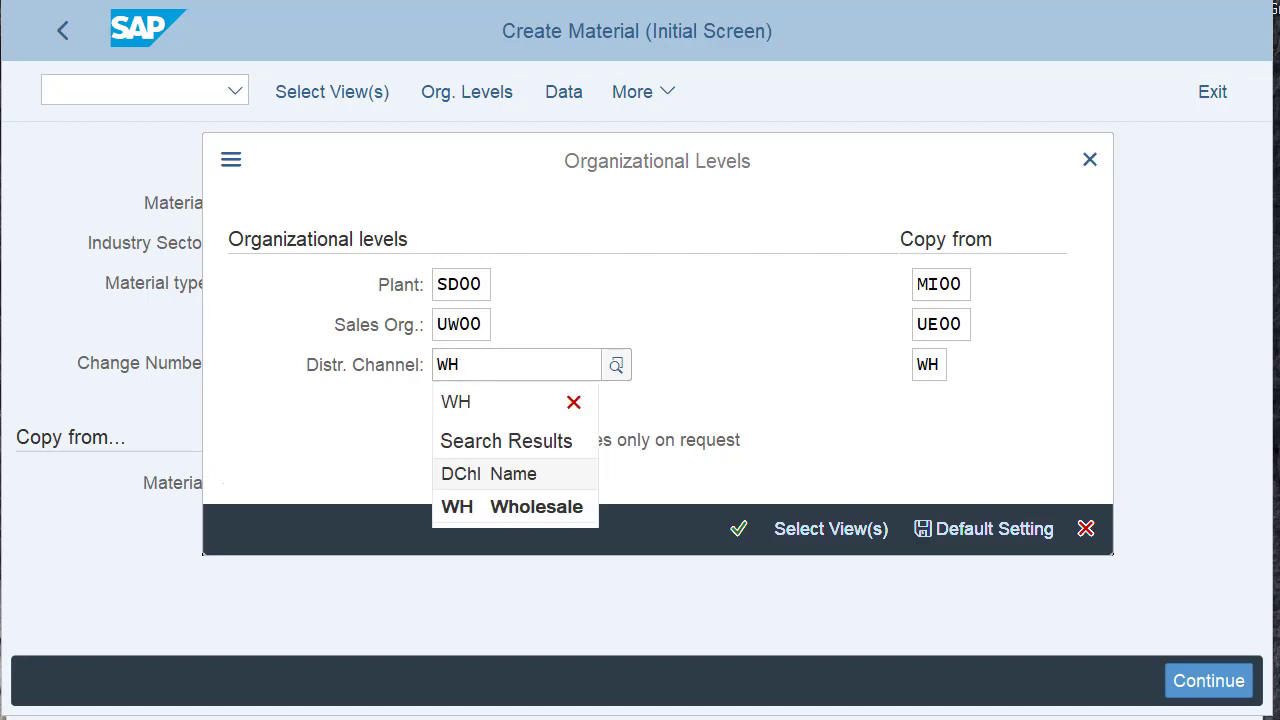
key(Return)
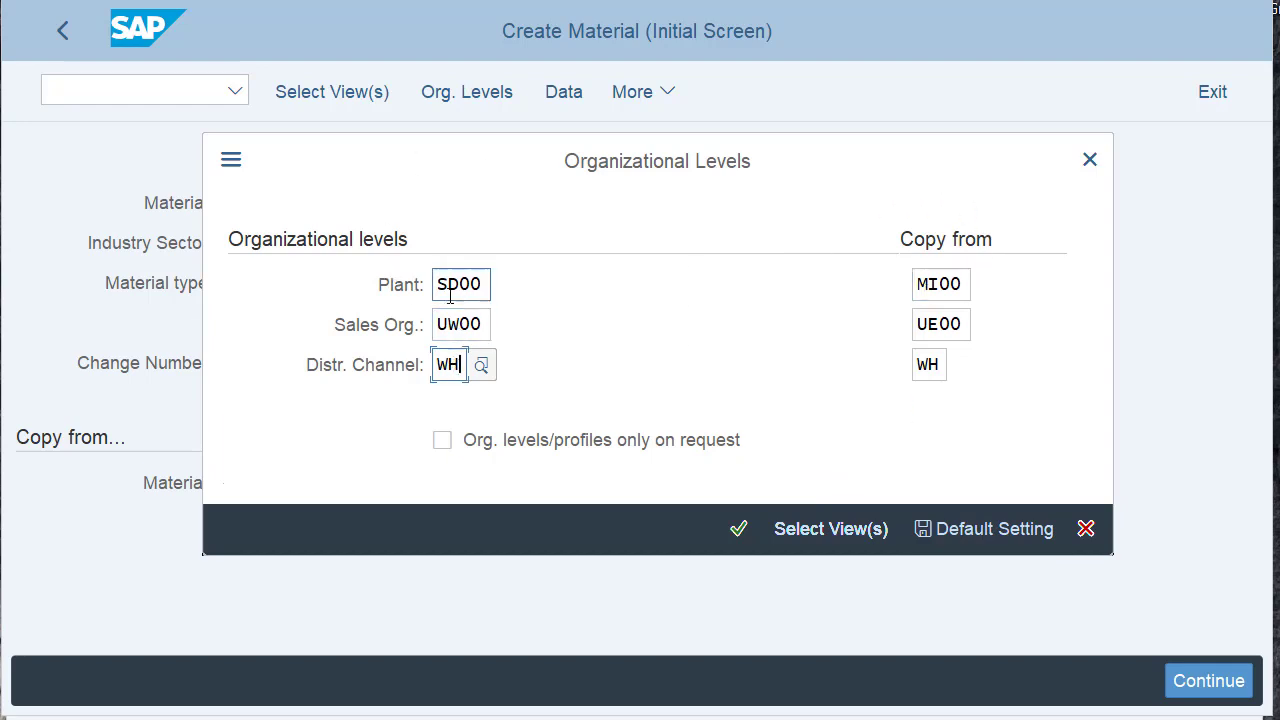
click(737, 532)
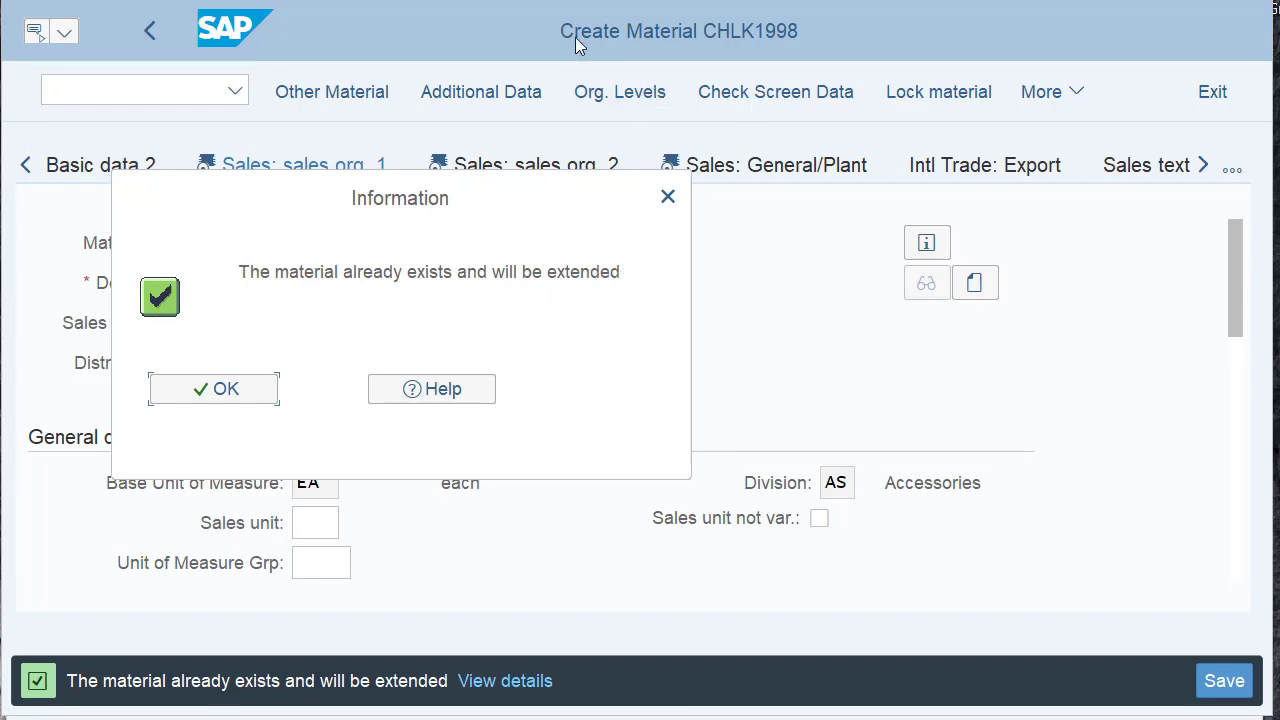
click(229, 390)
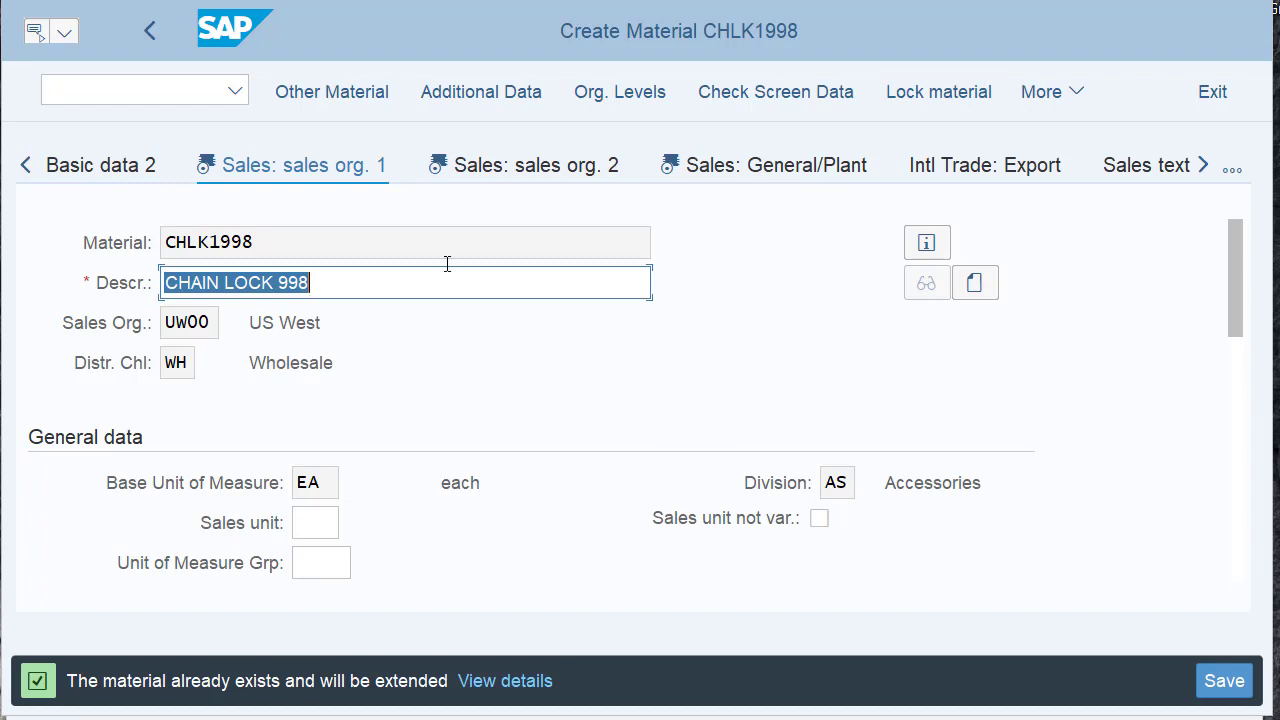
Try to open the conditions for the material from its first sales organization view.
scroll(796, 381, down, 4)
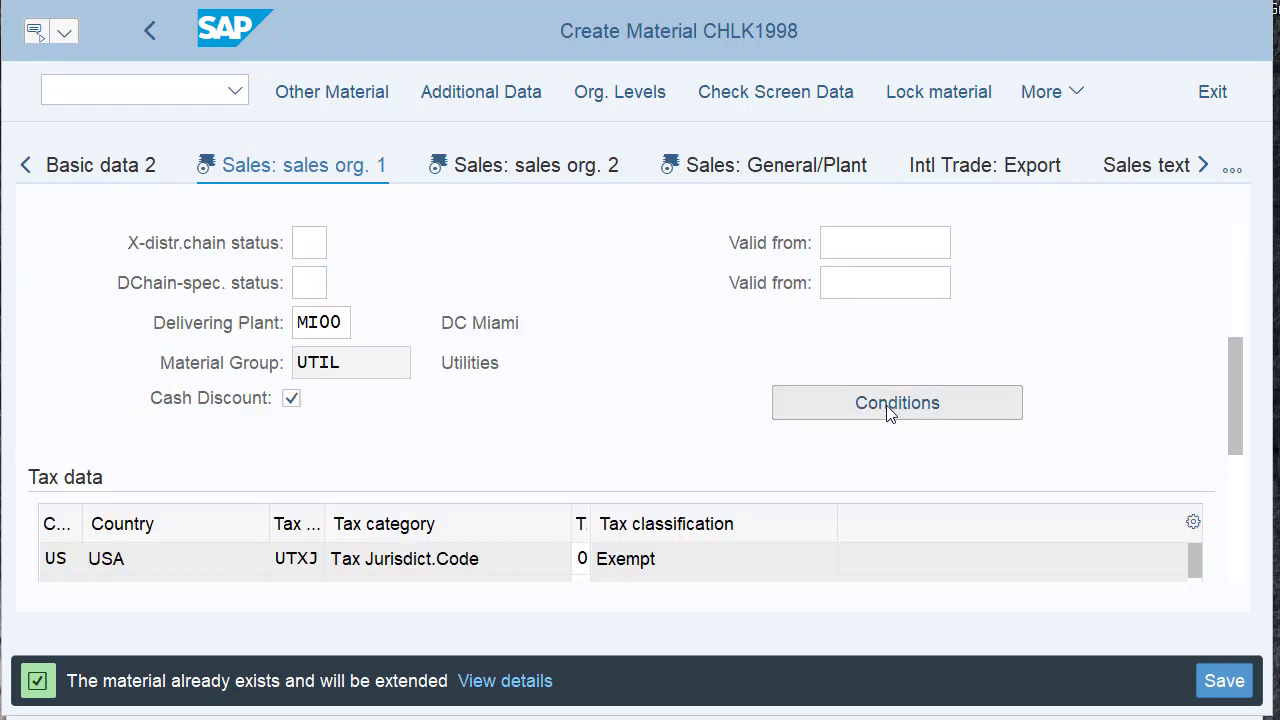
click(889, 405)
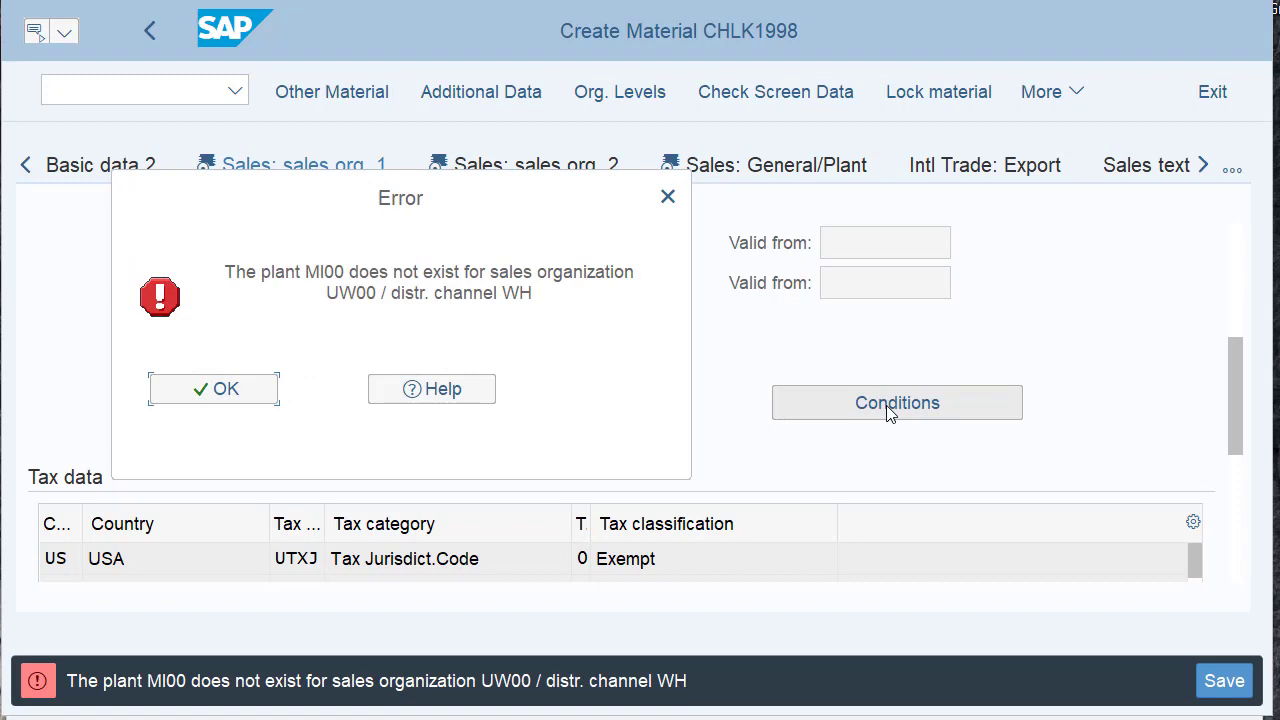
click(667, 199)
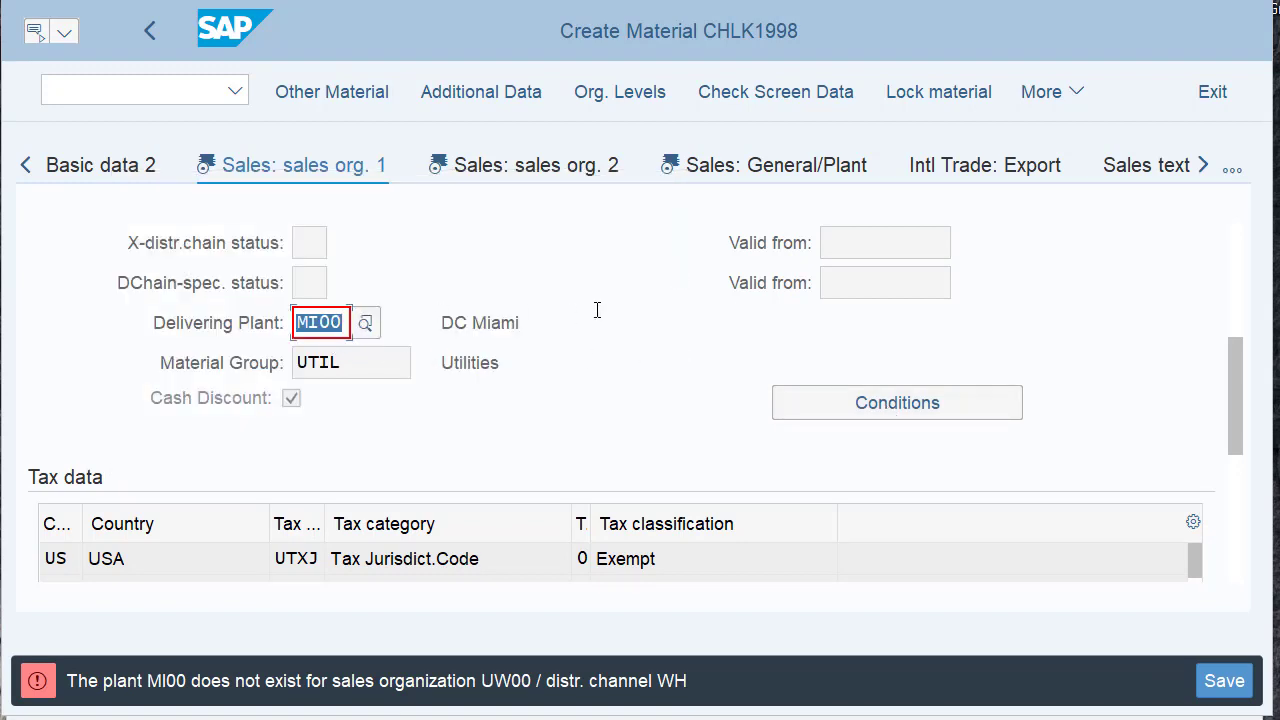
Set the delivering plant in the first sales organization view to SD00.
text(SD4)
key(BackSpace)
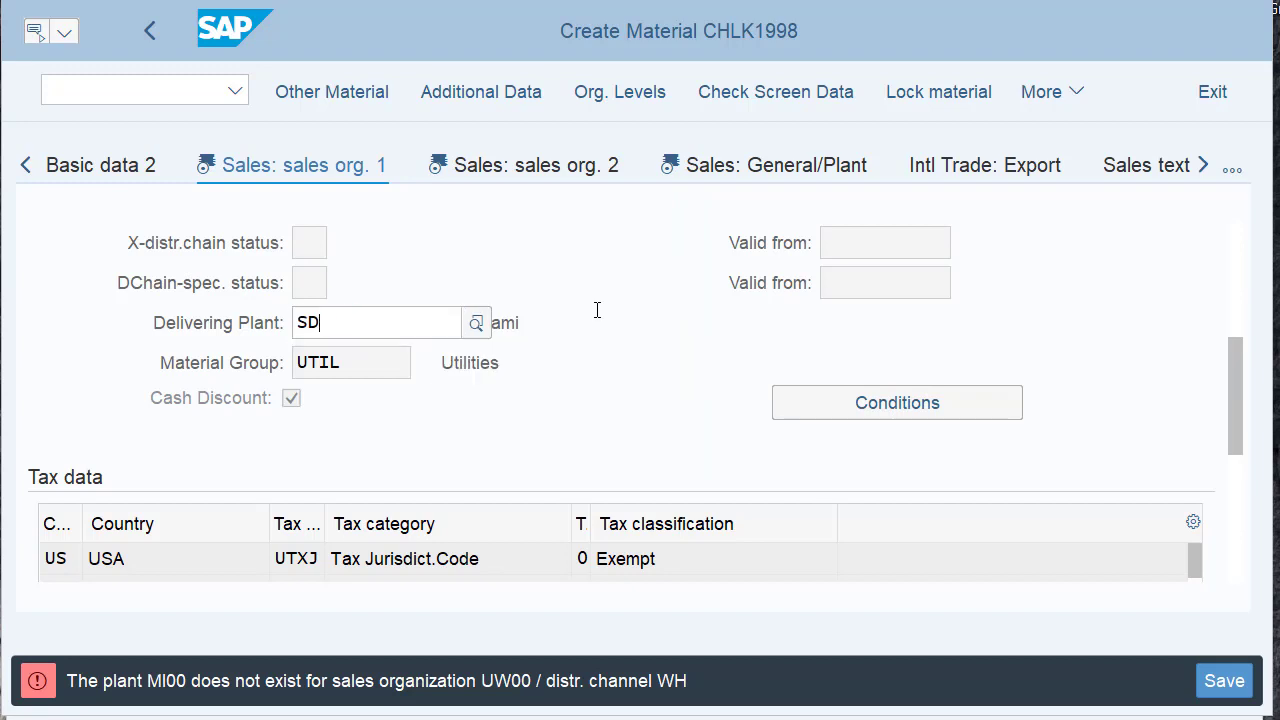
text(00)
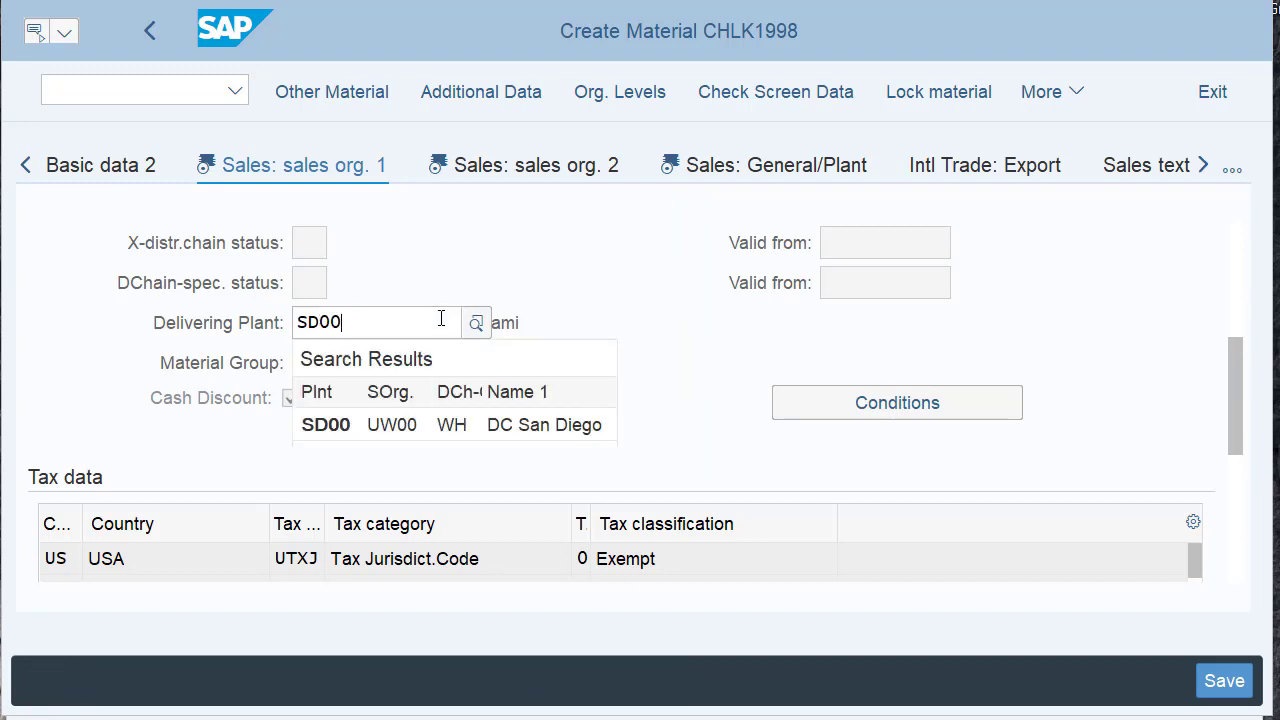
key(Return)
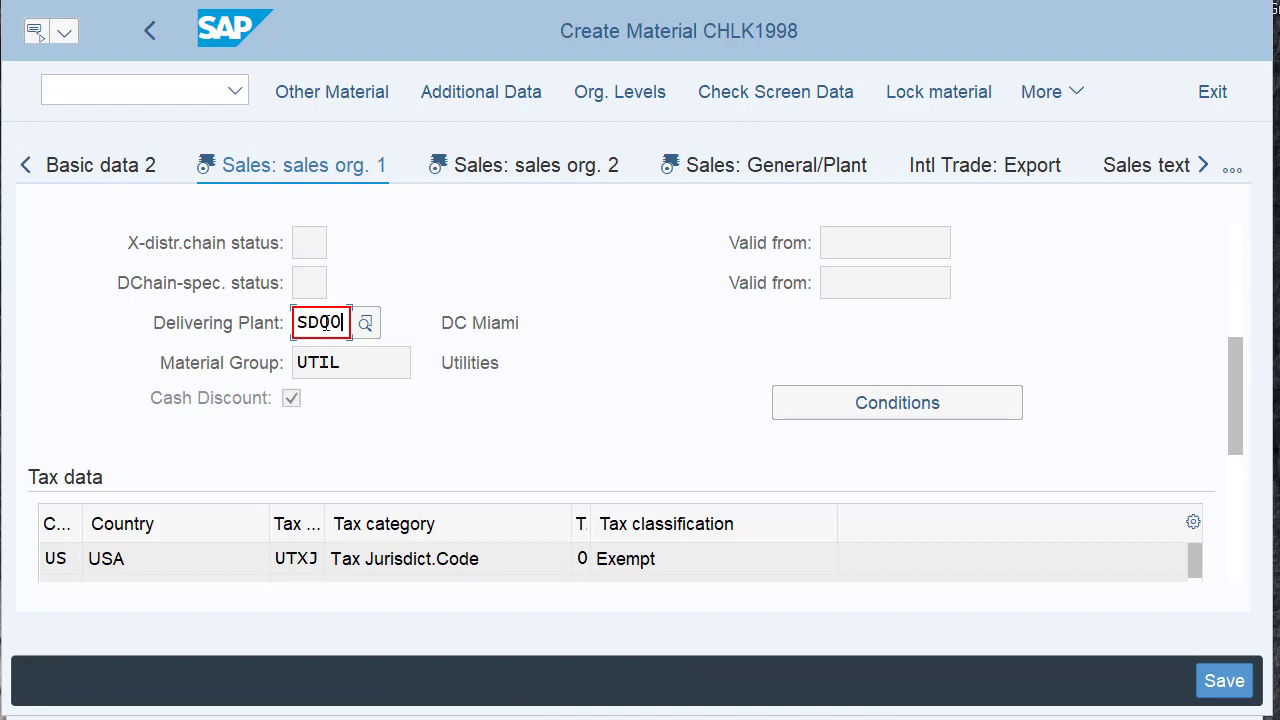
Try to use MI00 as the delivering plant for sales organization UW00 and distribution channel WH.
key(BackSpace)
key(BackSpace)
key(BackSpace)
key(BackSpace)
text(MII)
key(BackSpace)
text(00)
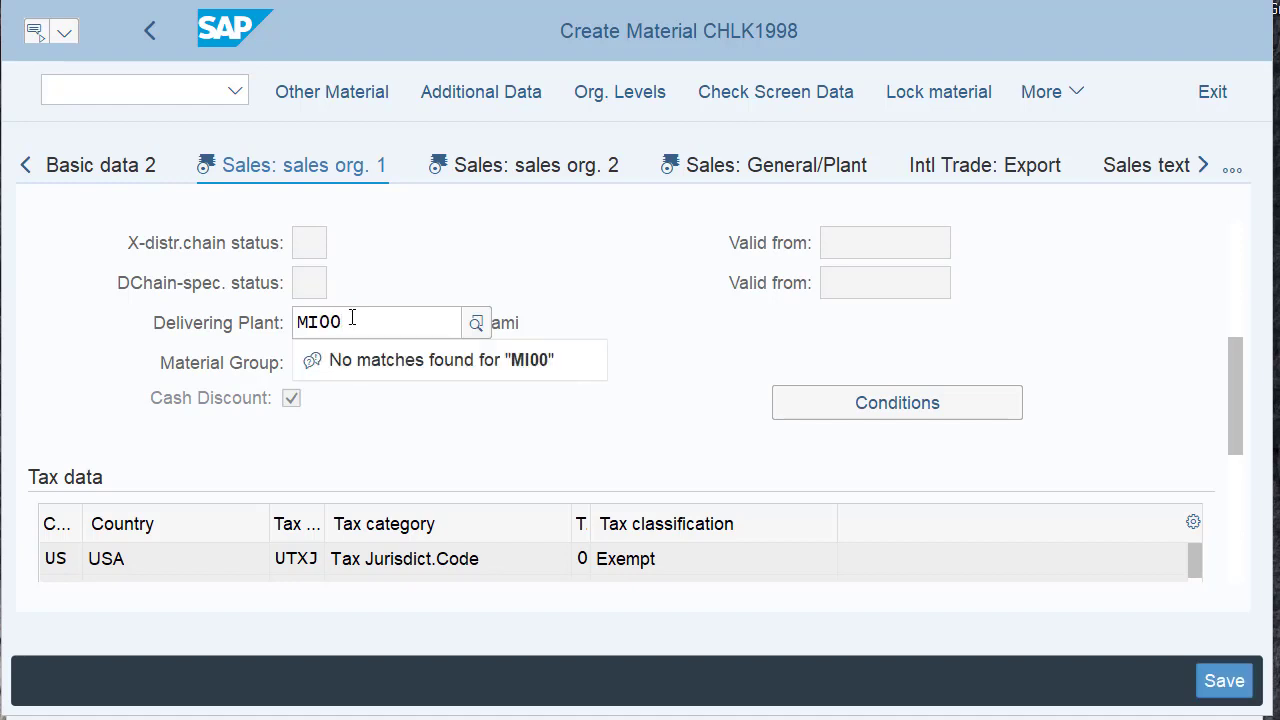
key(Return)
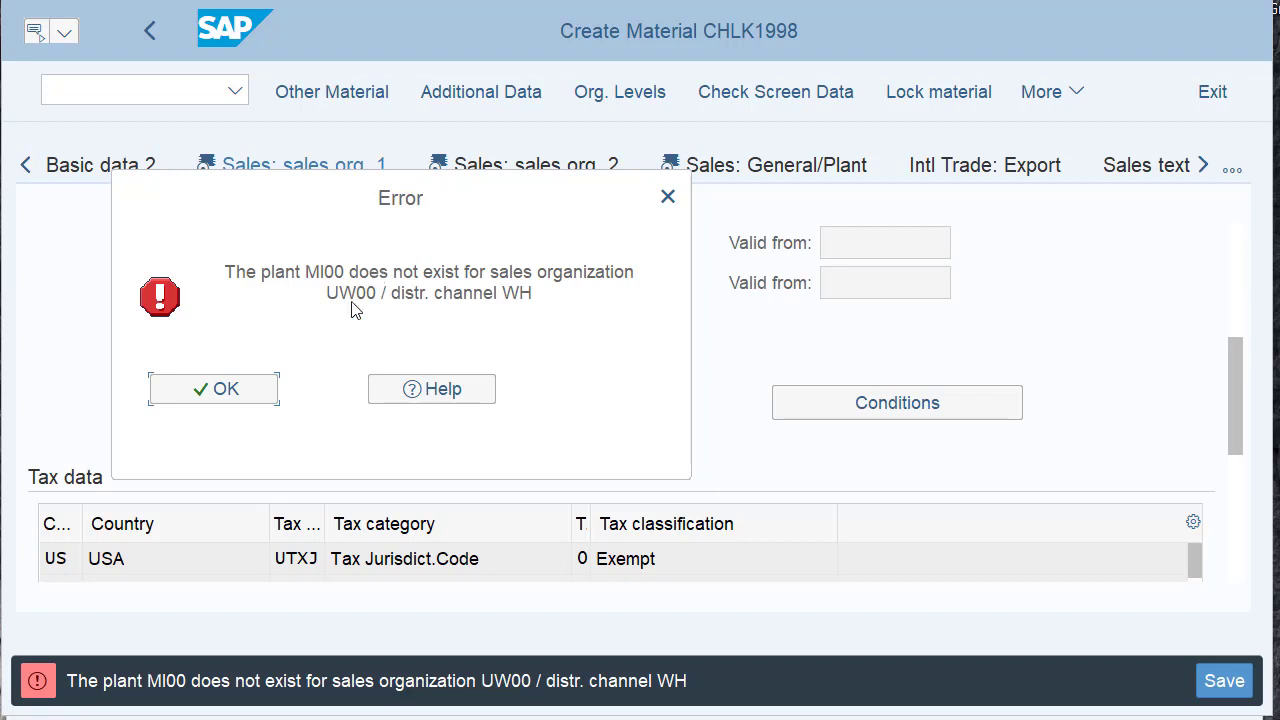
click(226, 391)
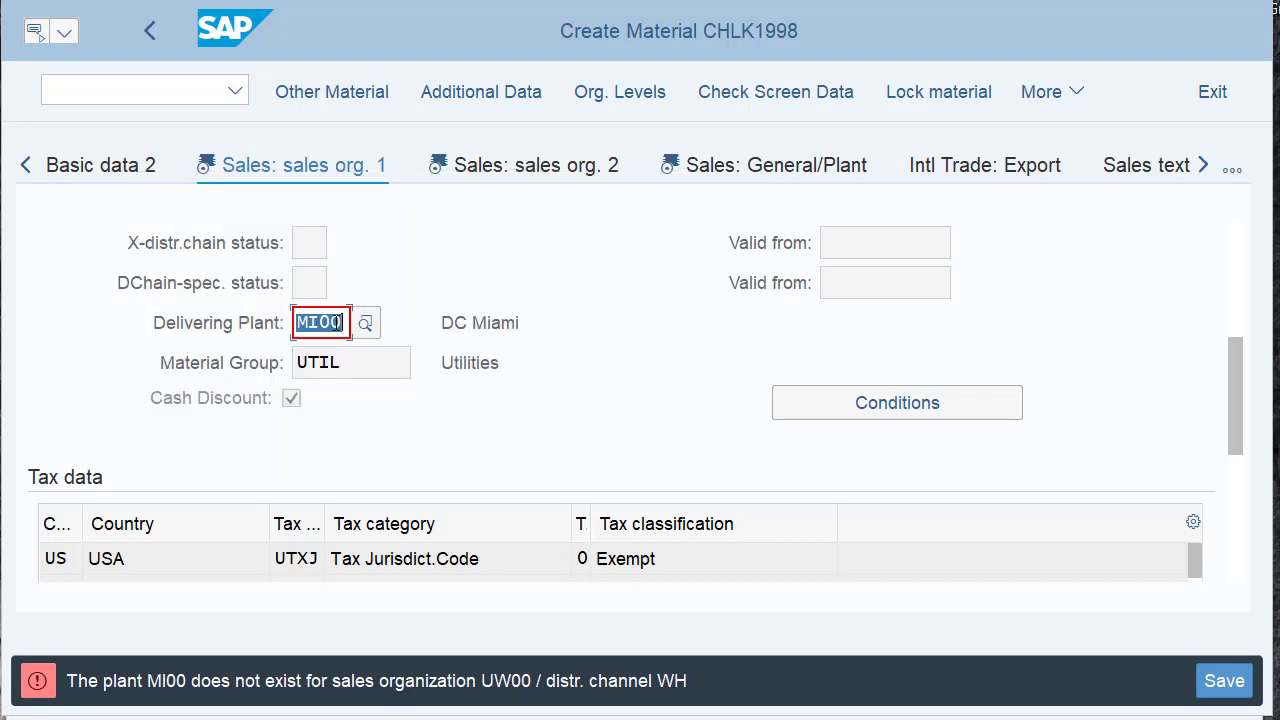
Replace the rejected delivering plant with SD00 for sales organization UW00 and confirm the entry.
text(SD00)
key(BackSpace)
key(BackSpace)
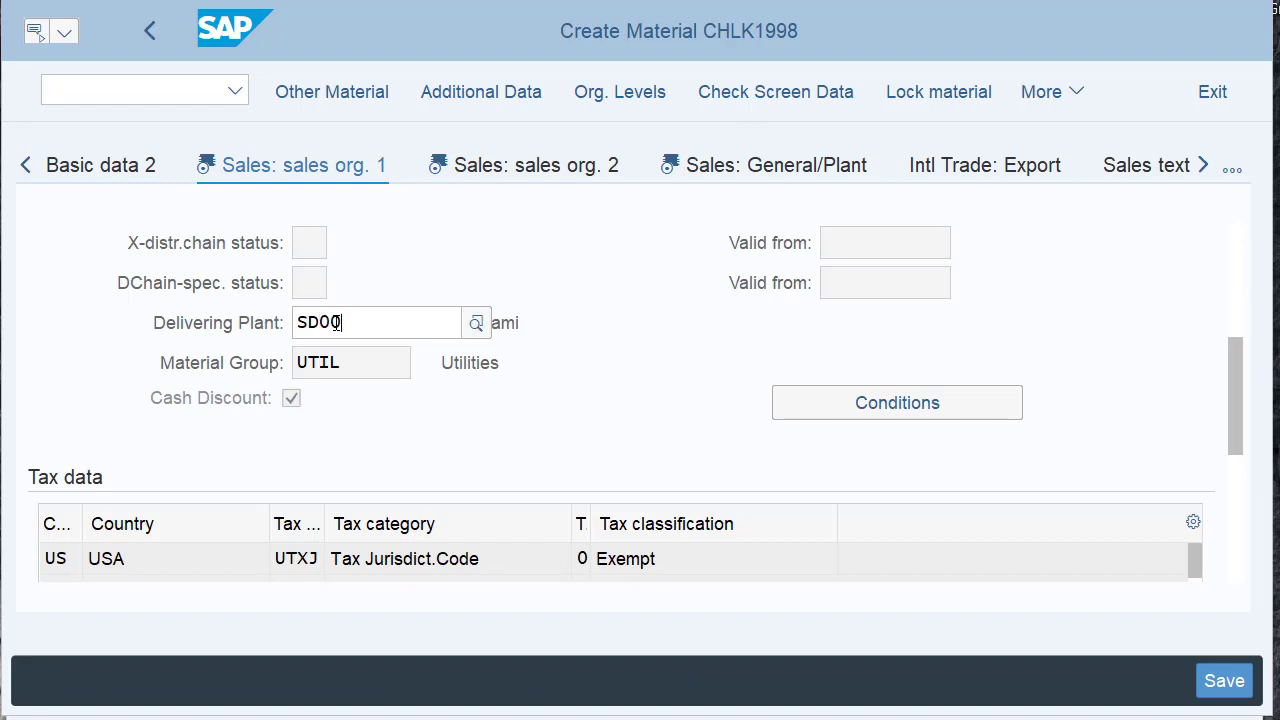
text(00)
key(Return)
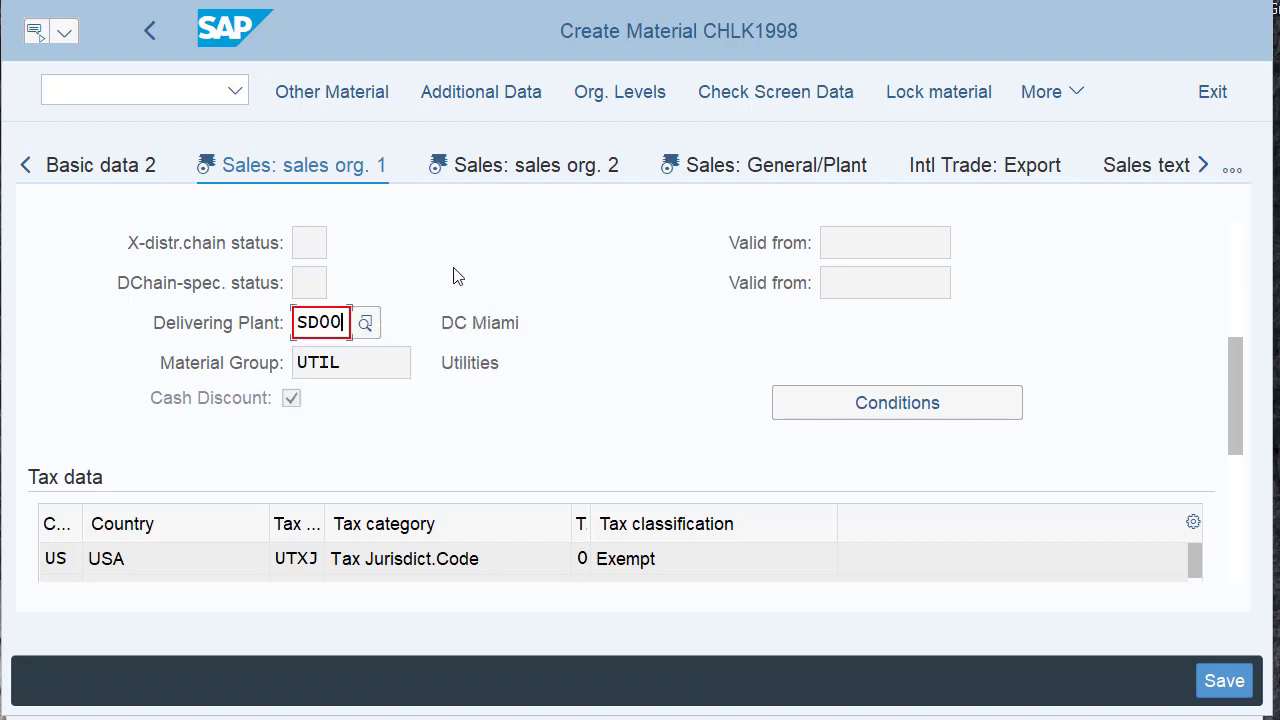
Create a PR00 price condition scale for the material from quantity 1 EA at 65.00 USD per 1 EA, and return to the material.
click(875, 416)
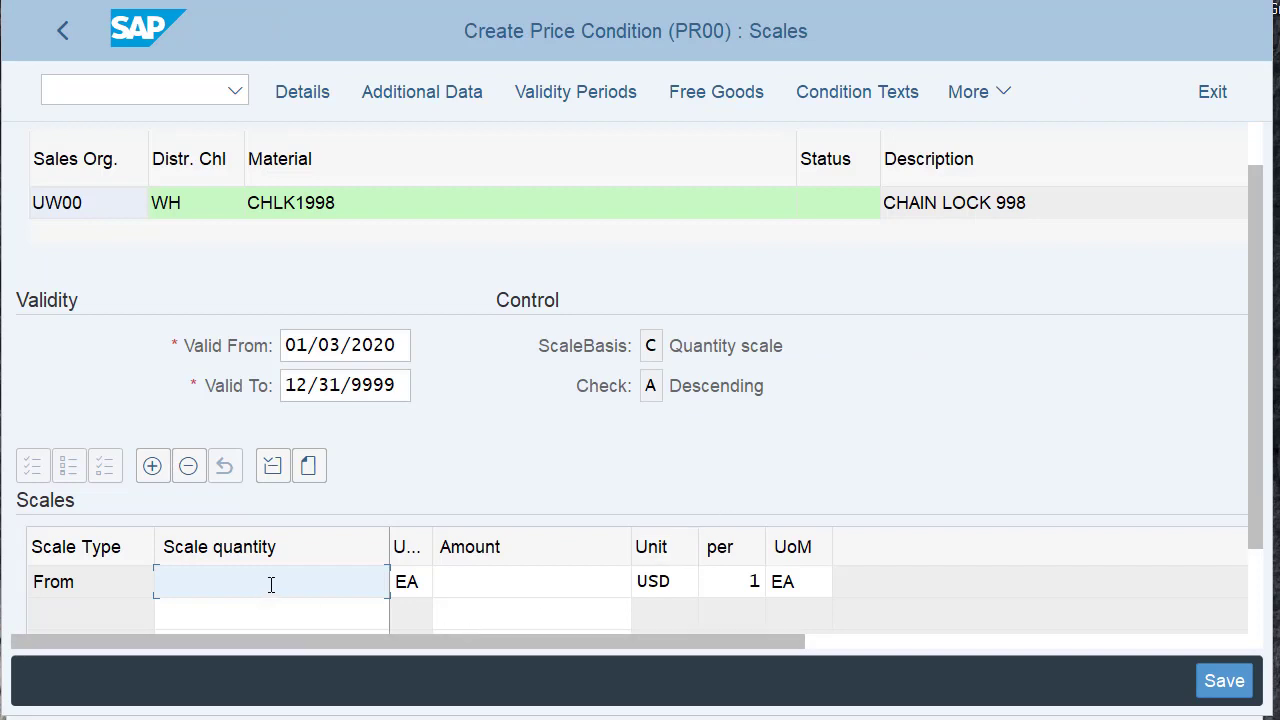
text(1)
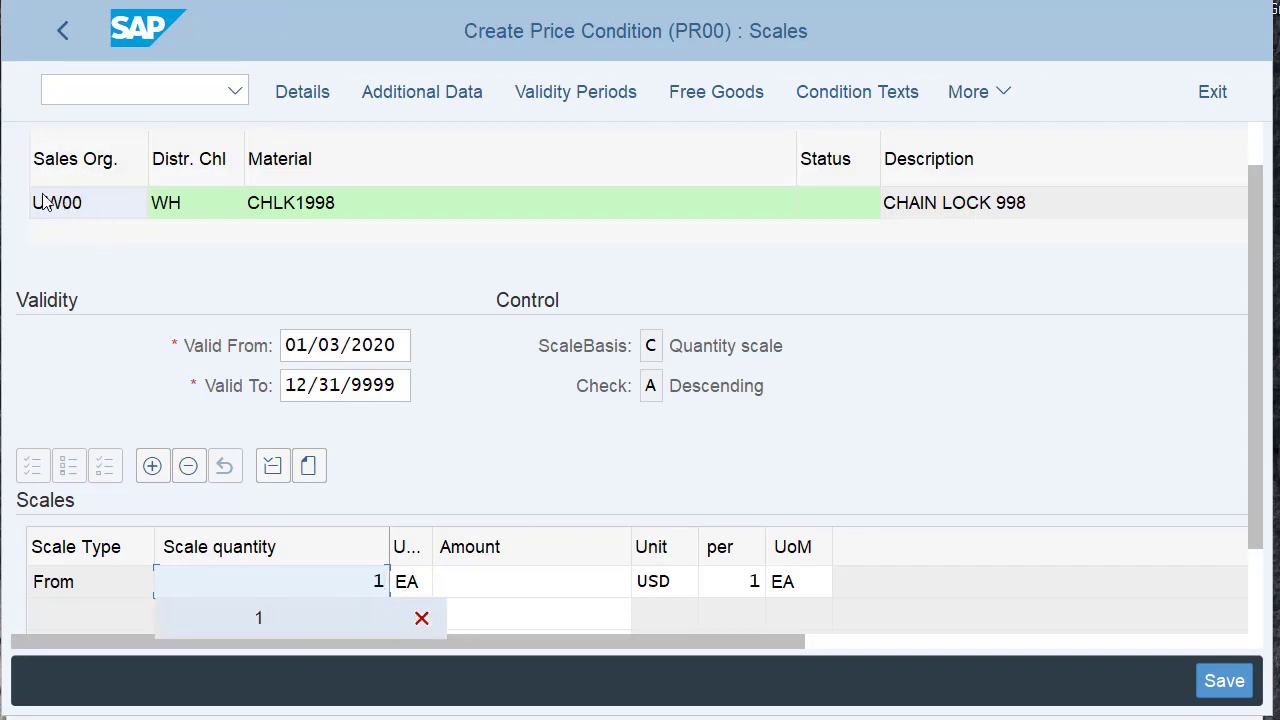
click(552, 589)
text(65)
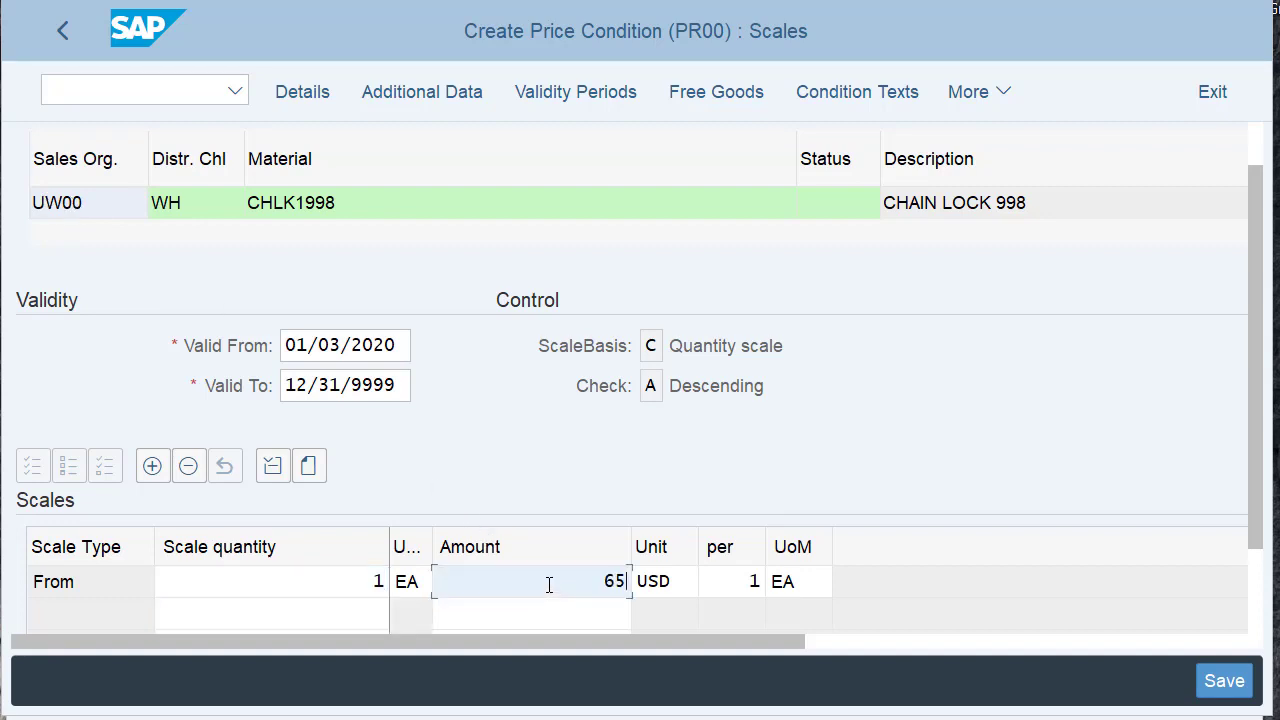
key(Return)
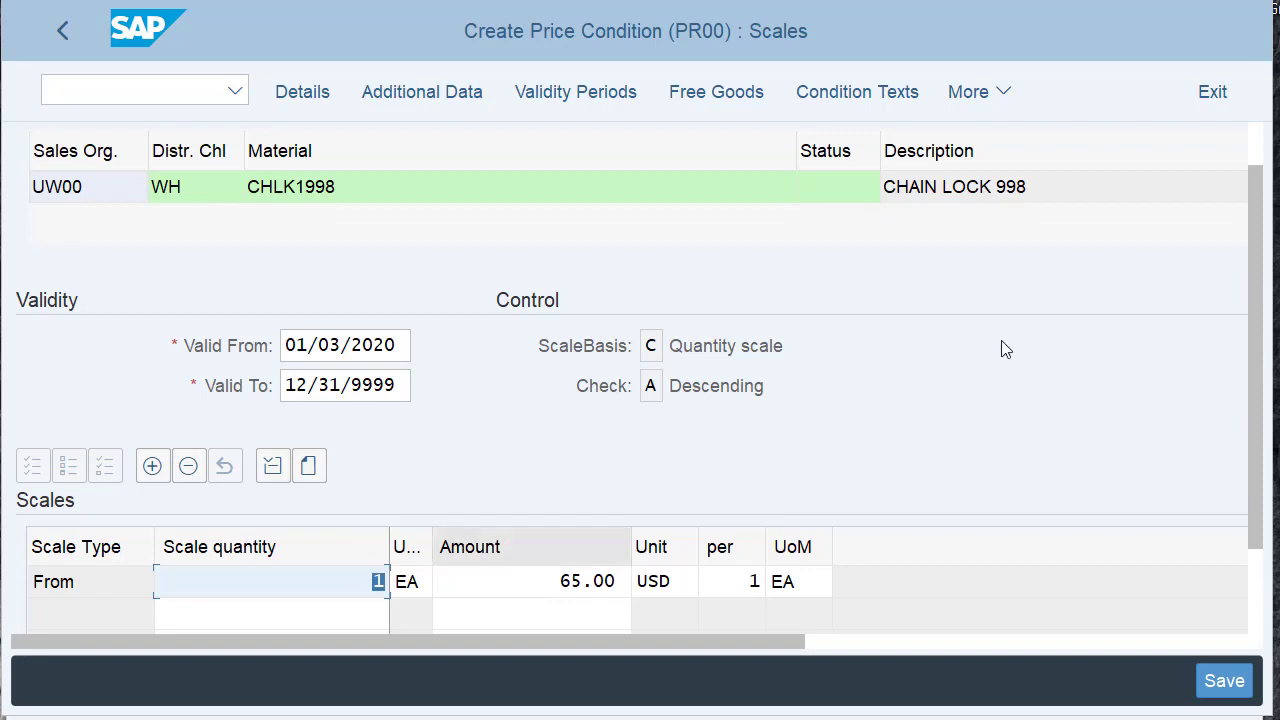
click(64, 33)
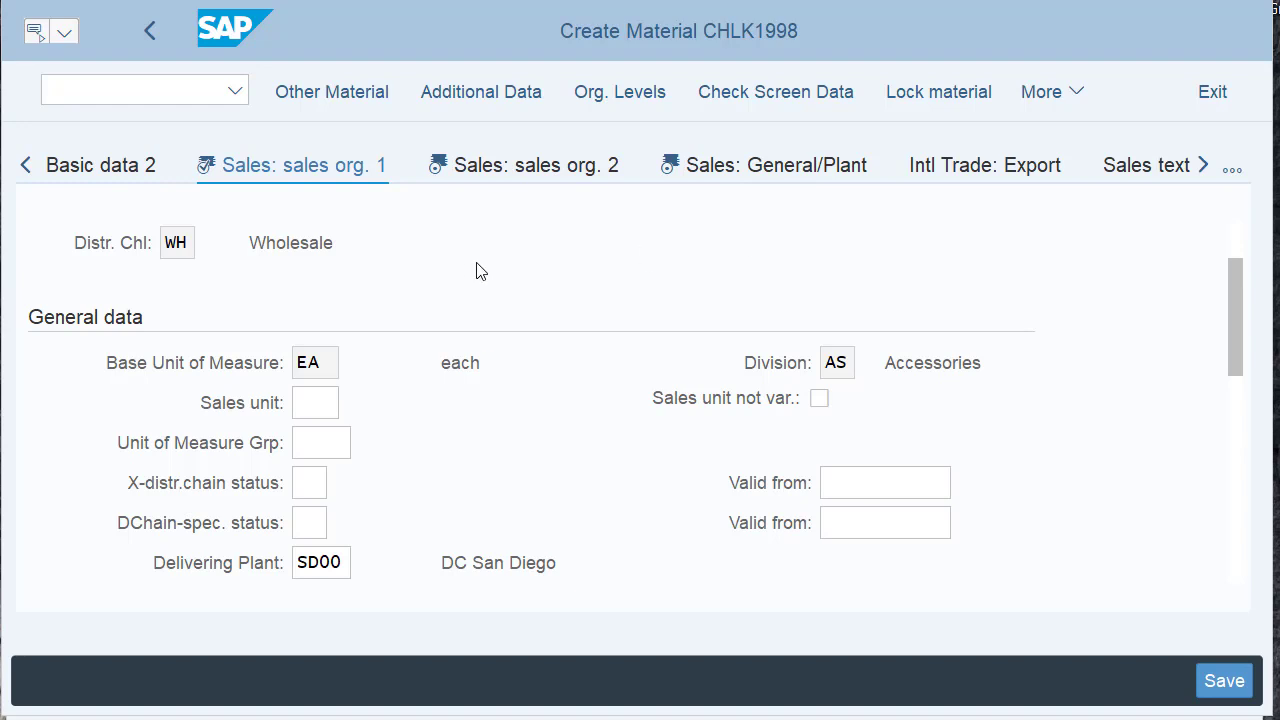
Check the tax data, save the extended material CHLK1998 and leave material creation.
scroll(580, 314, down, 5)
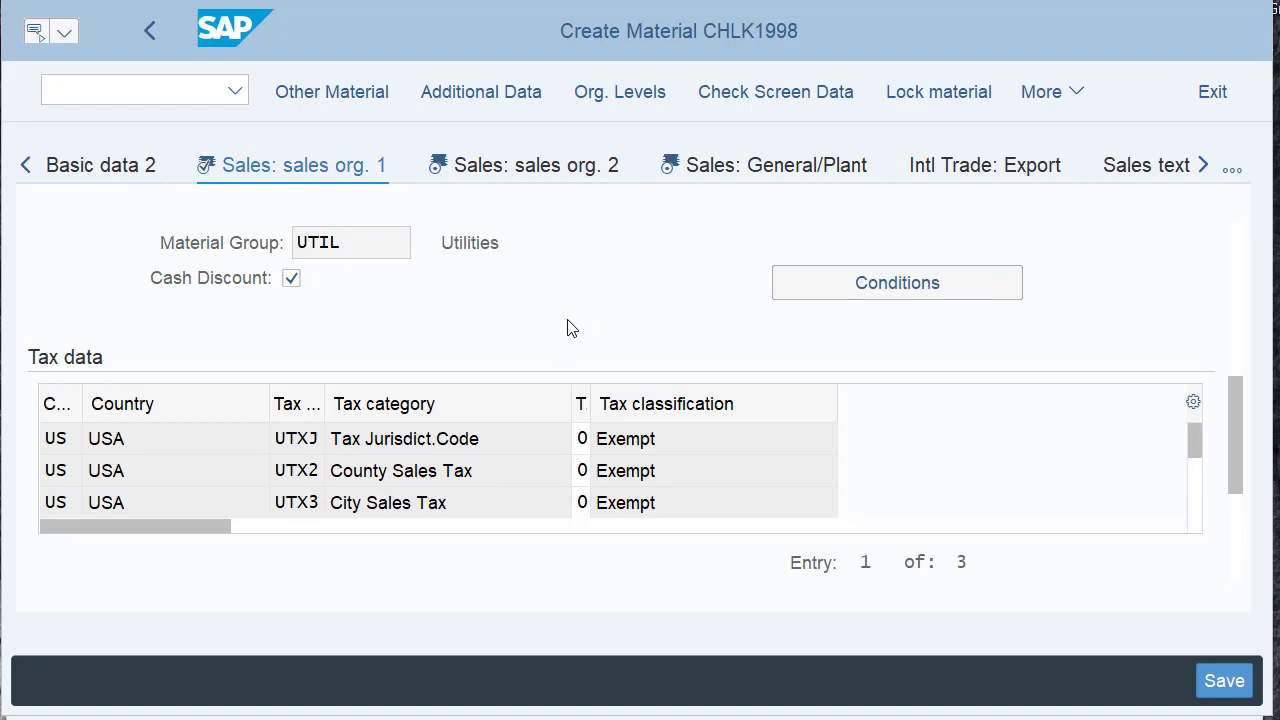
click(1229, 692)
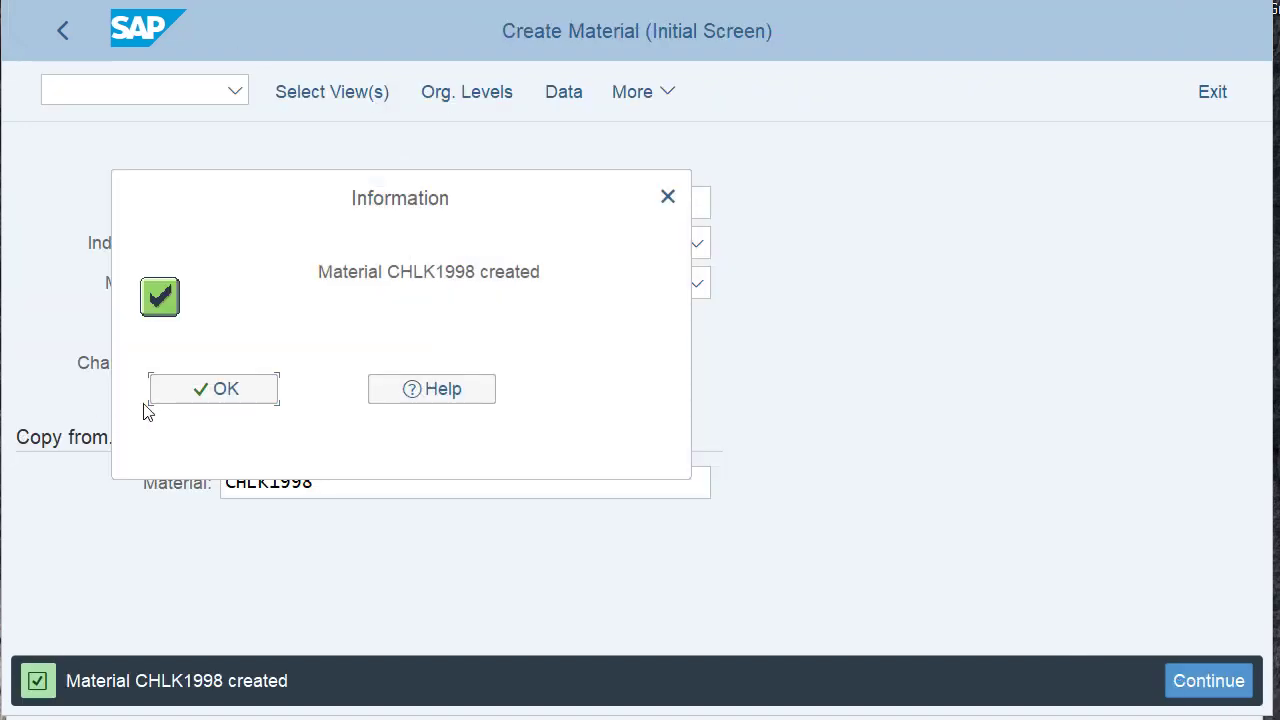
click(189, 396)
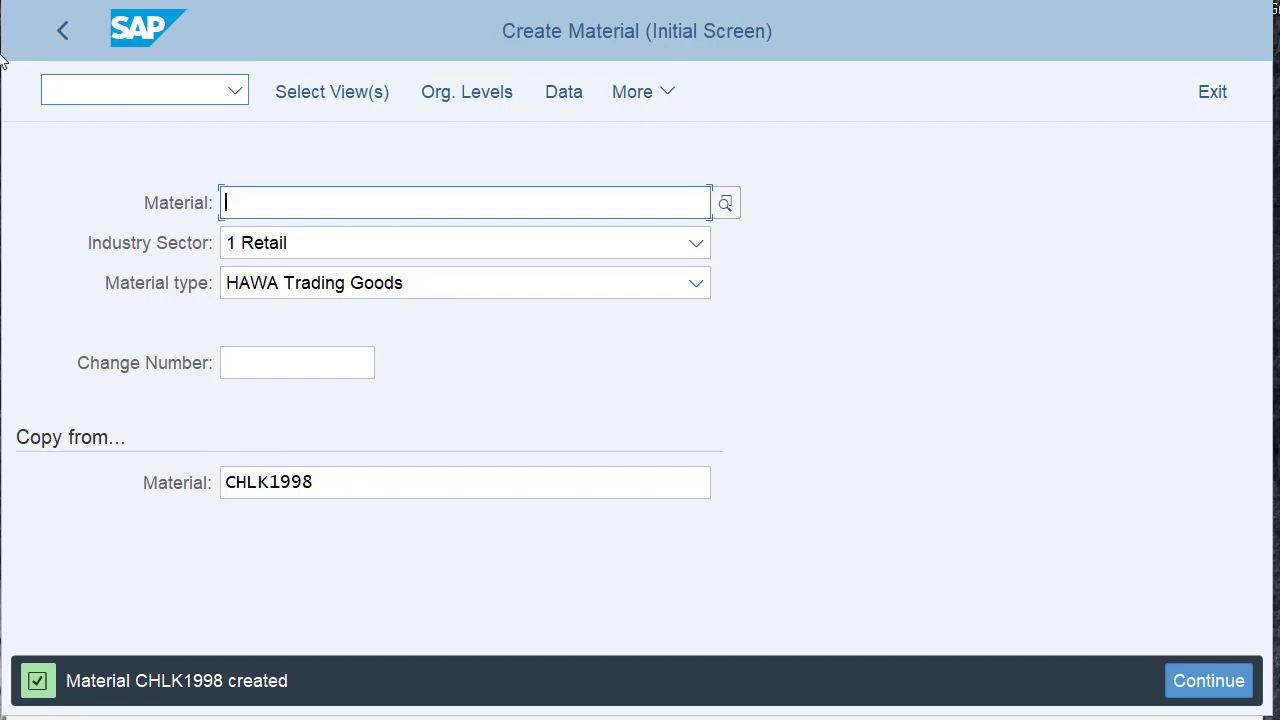
click(60, 33)
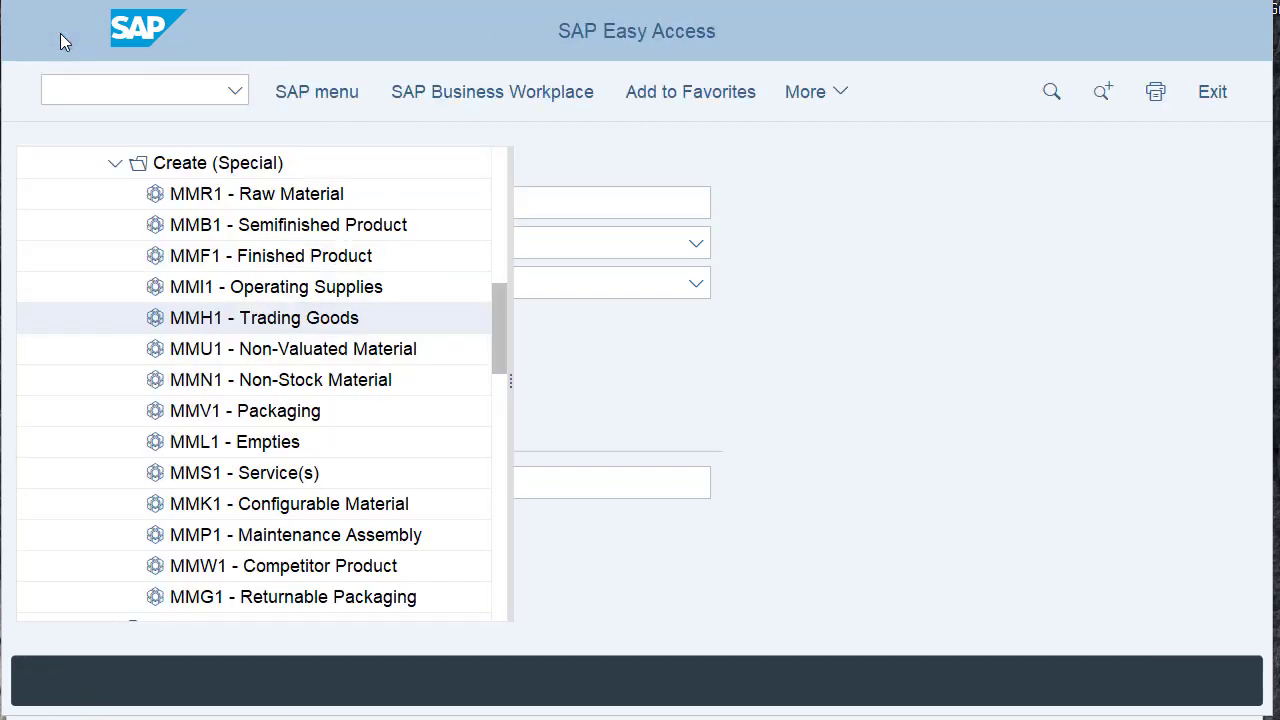